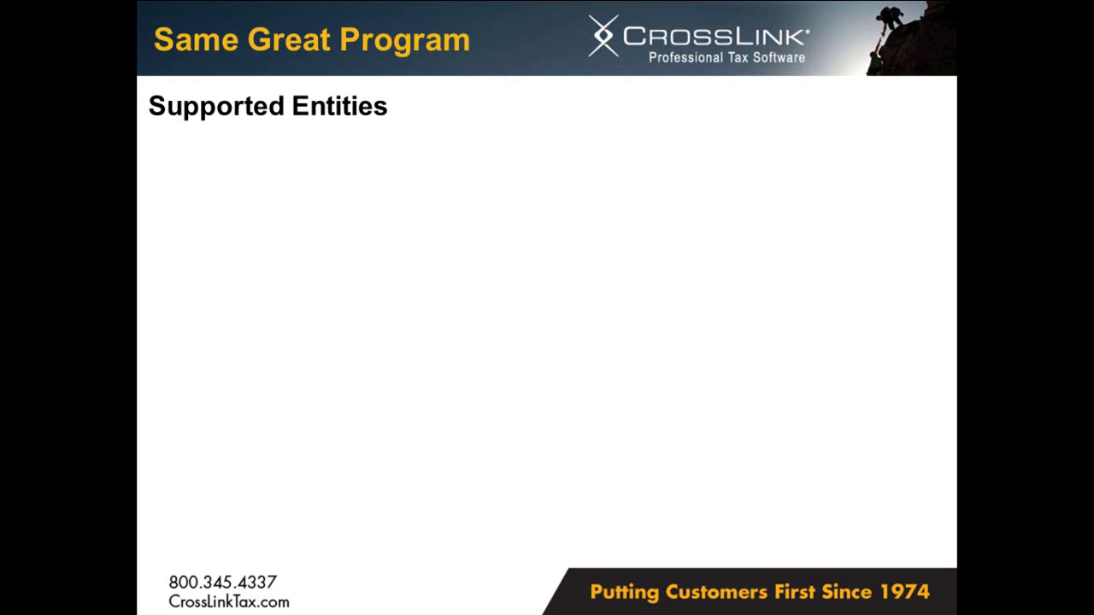
# Advance the slide so '1065: Partnerships' appears under Supported Entities.
pyautogui.press('Right')
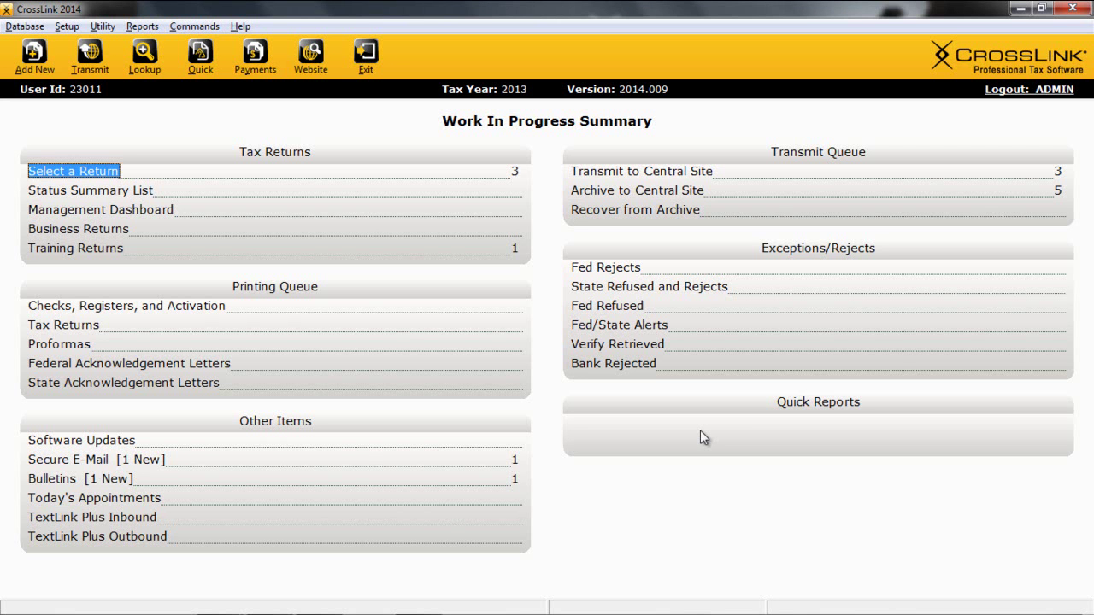
# Add a new 1065 partnership business return under the business's EIN.
pyautogui.click(99, 231)
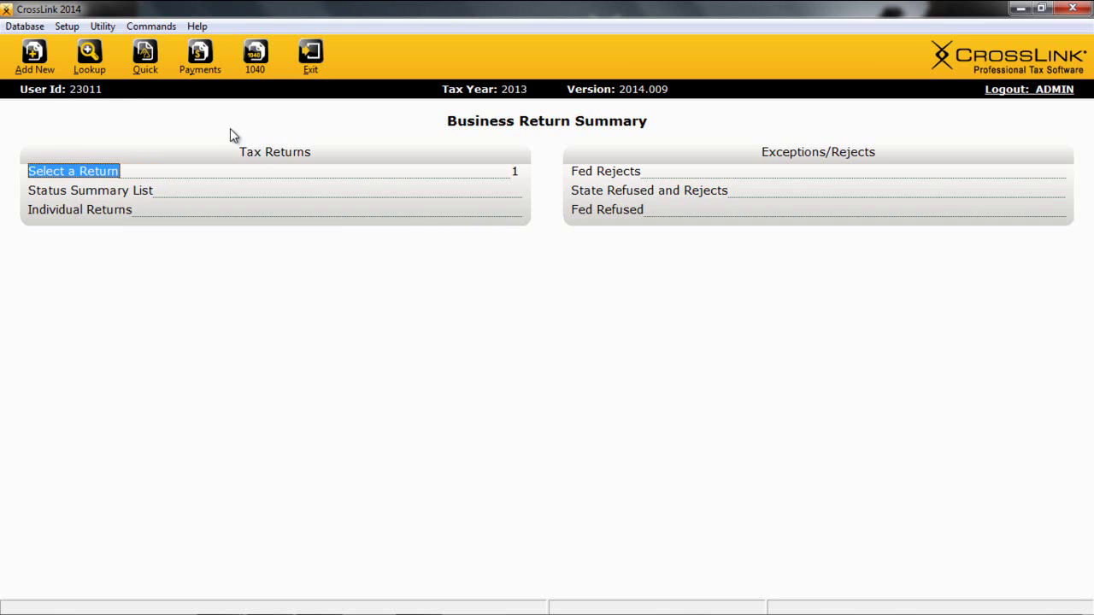
pyautogui.click(33, 55)
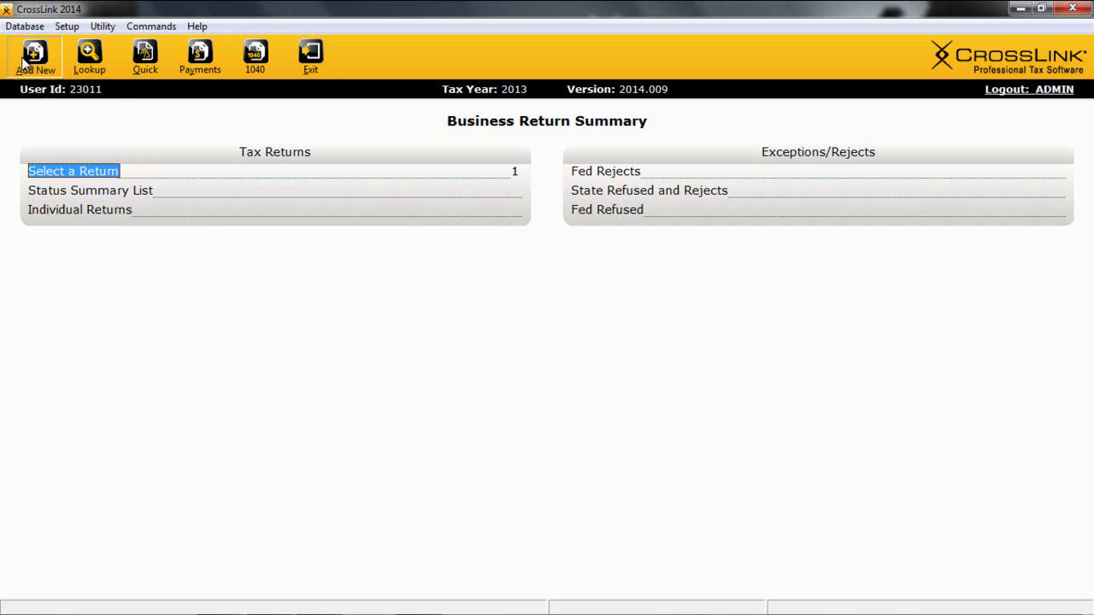
pyautogui.write('123123123123123123')
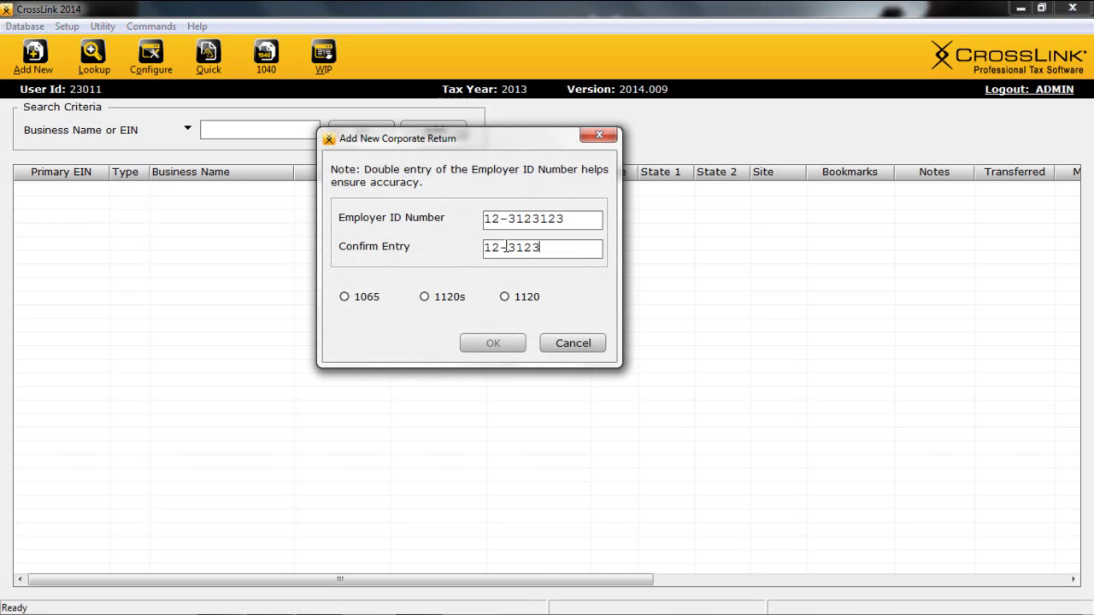
pyautogui.click(344, 297)
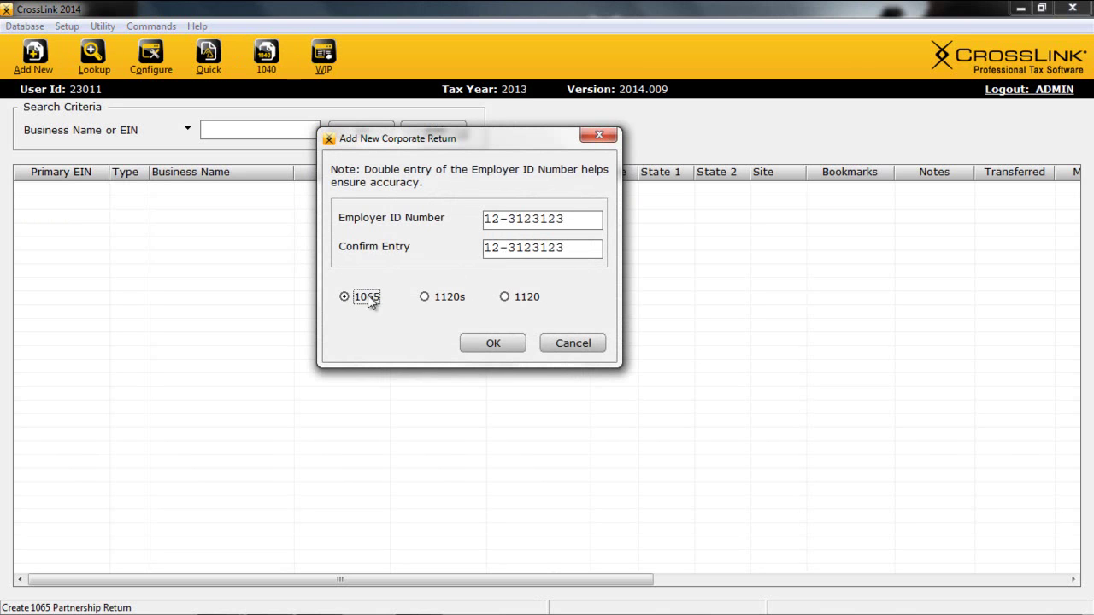
pyautogui.click(497, 344)
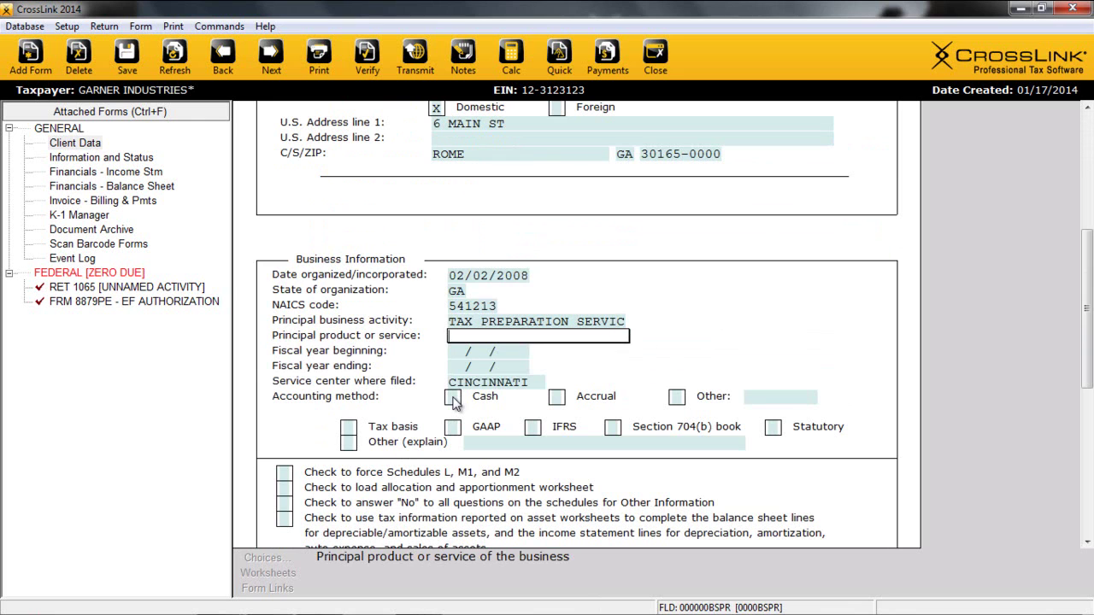
# Set the accounting method to Cash with books kept on a tax basis.
pyautogui.click(453, 398)
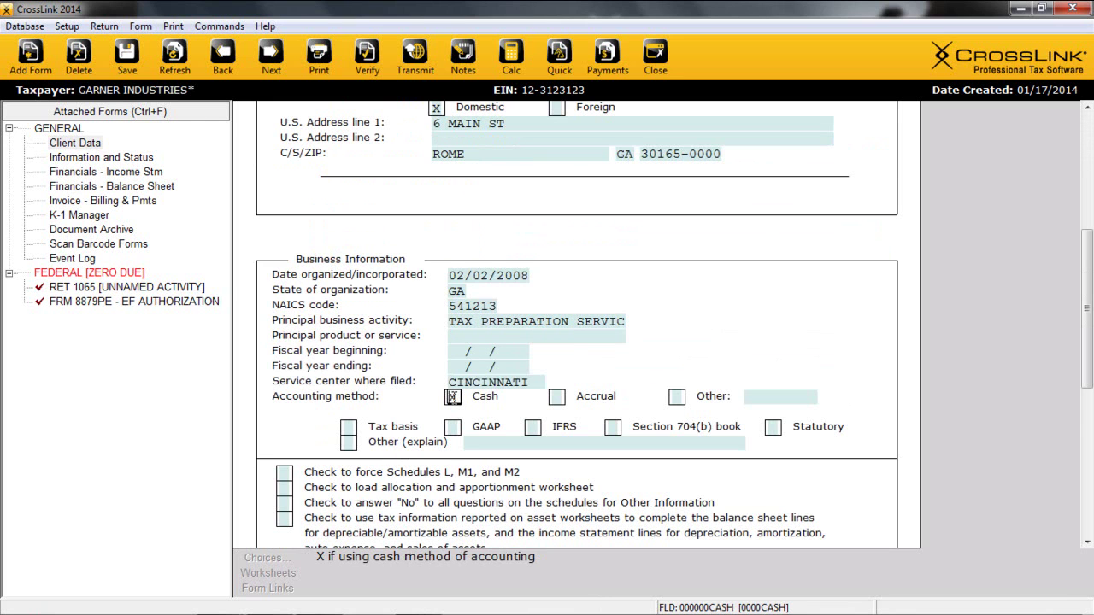
pyautogui.click(349, 429)
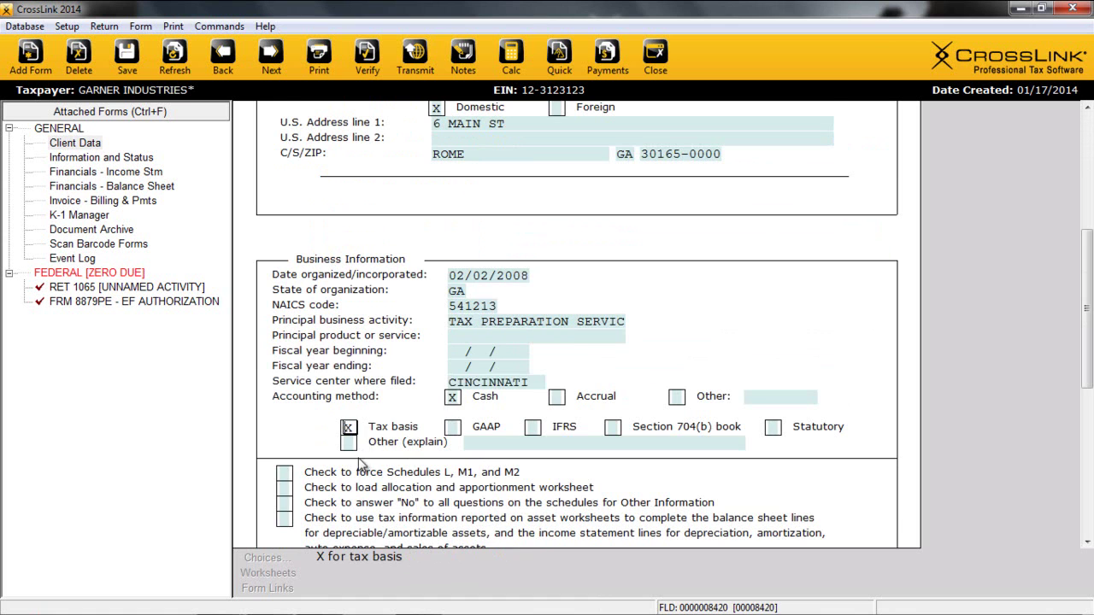
pyautogui.scroll(-1, 366, 469)
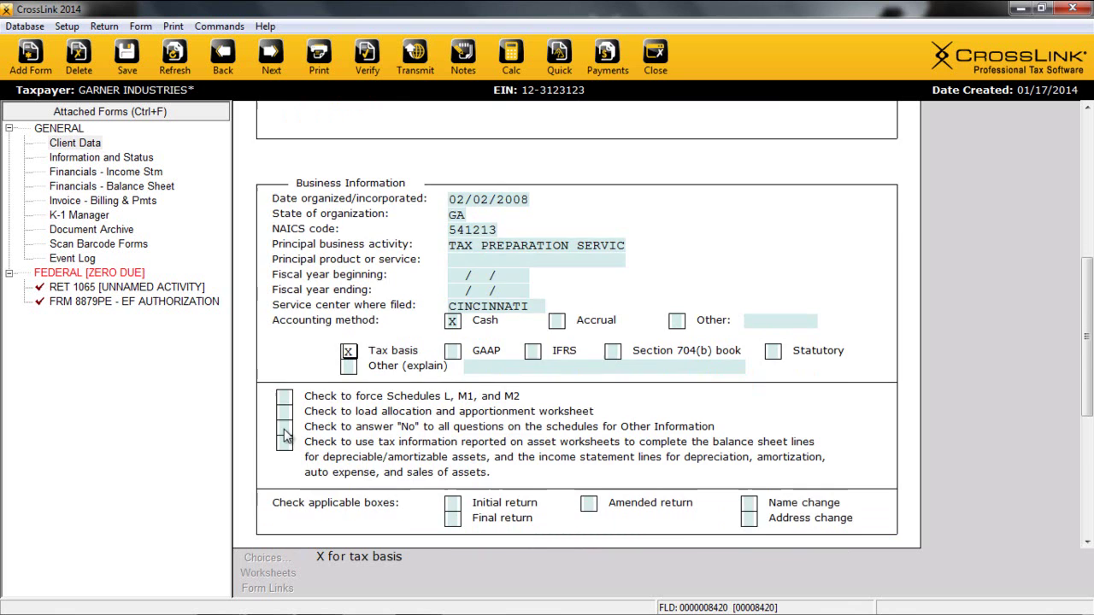
# Have asset worksheet data feed the financial statements.
pyautogui.click(285, 436)
pyautogui.scroll(-3, 288, 435)
pyautogui.scroll(-1, 380, 459)
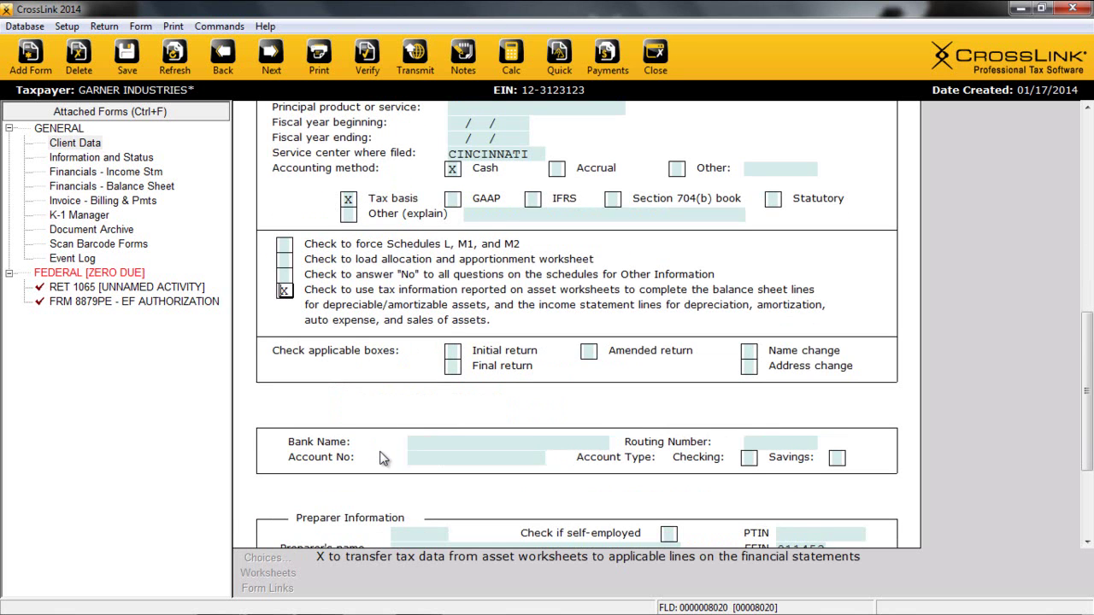
pyautogui.scroll(-3, 382, 459)
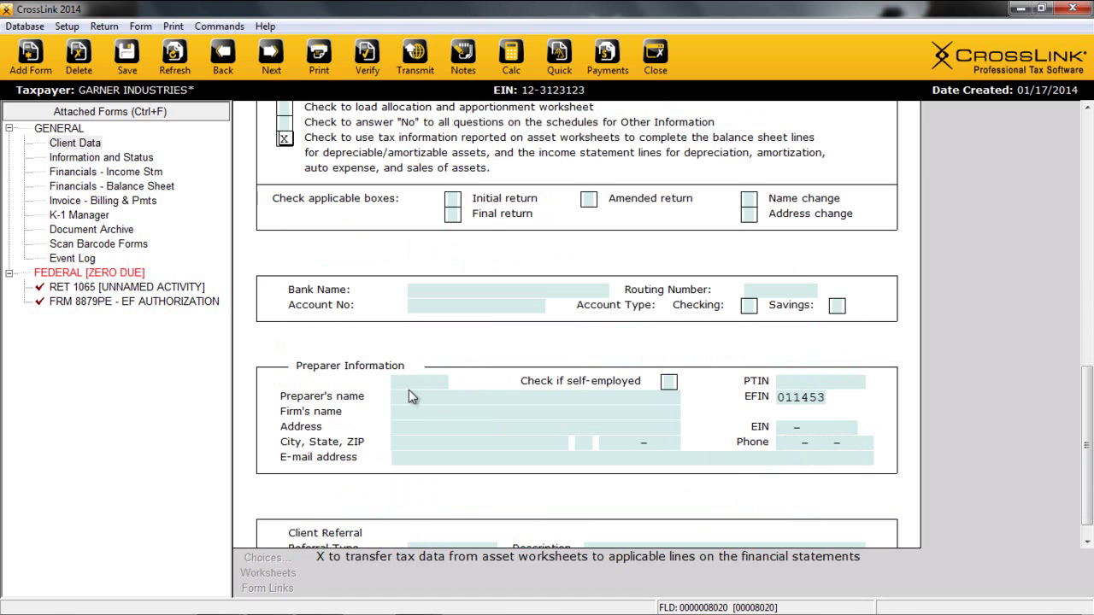
# Fill in the paid preparer section with saved preparer 101.
pyautogui.click(412, 381)
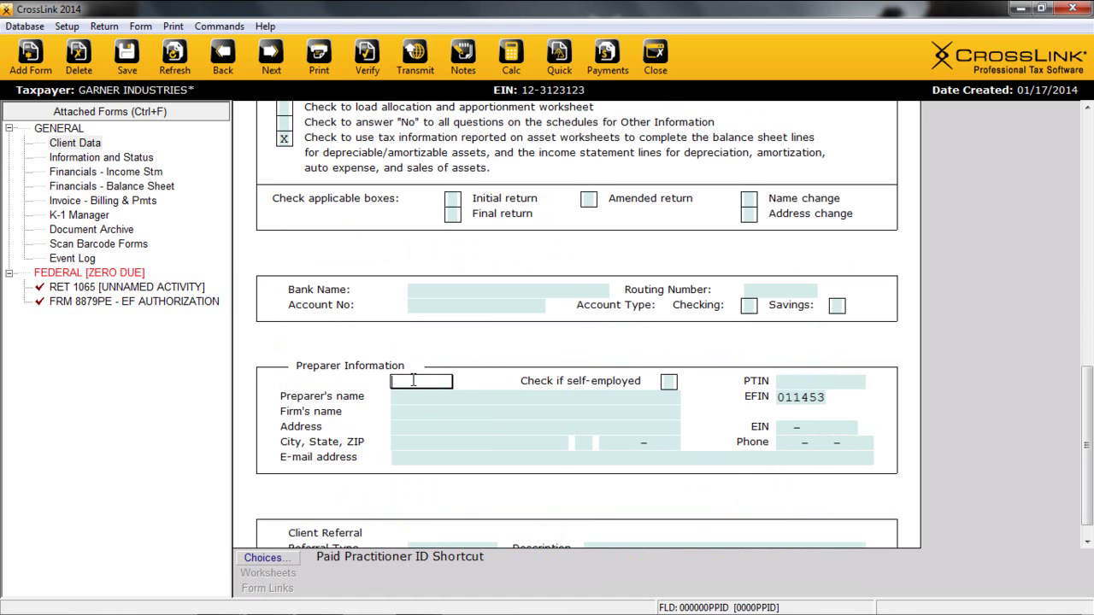
pyautogui.doubleClick(413, 381)
pyautogui.press('Return')
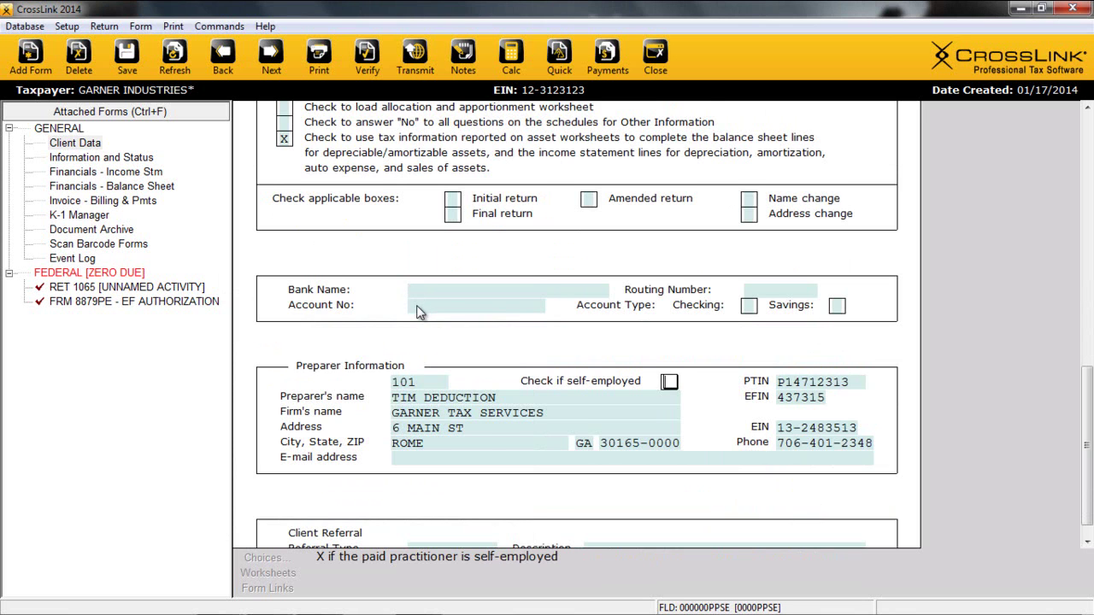
pyautogui.scroll(-1, 462, 376)
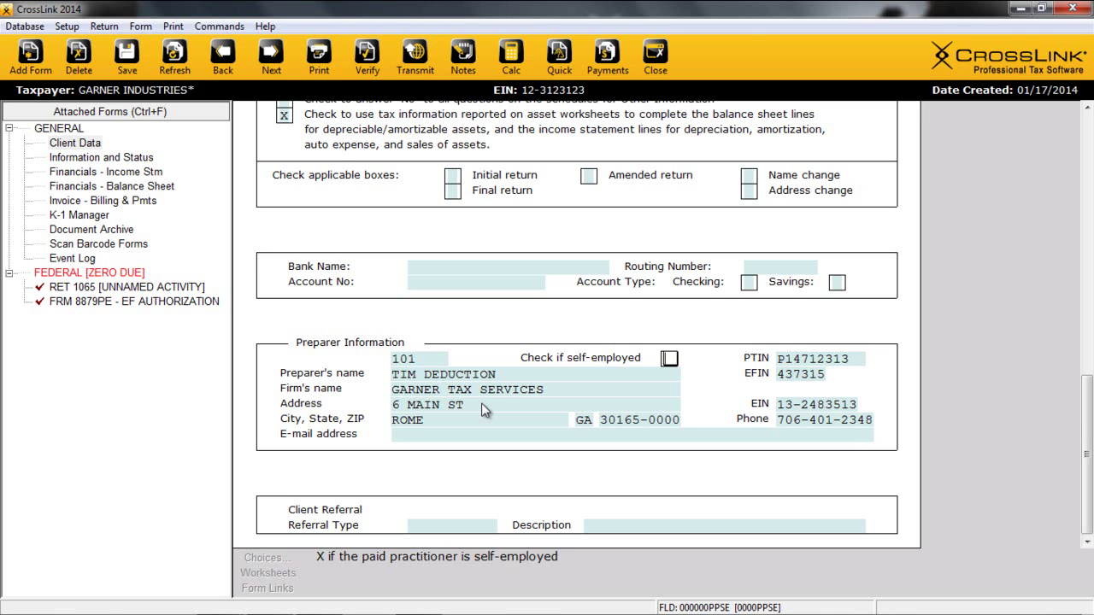
pyautogui.click(65, 187)
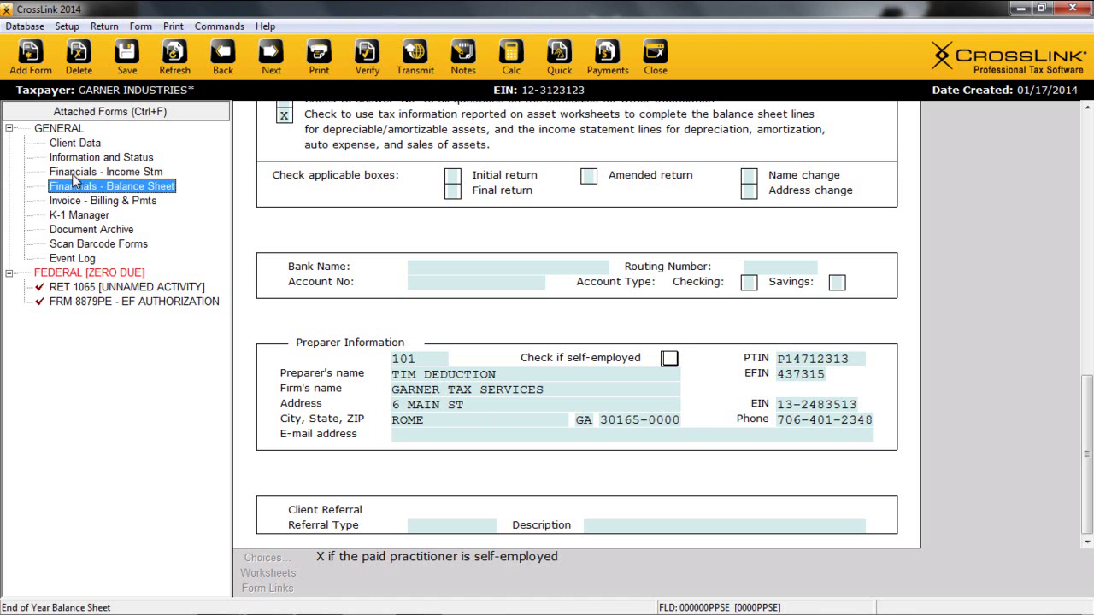
# Go to Financials - Income Stm, opening and dismissing the Return menu.
pyautogui.click(86, 174)
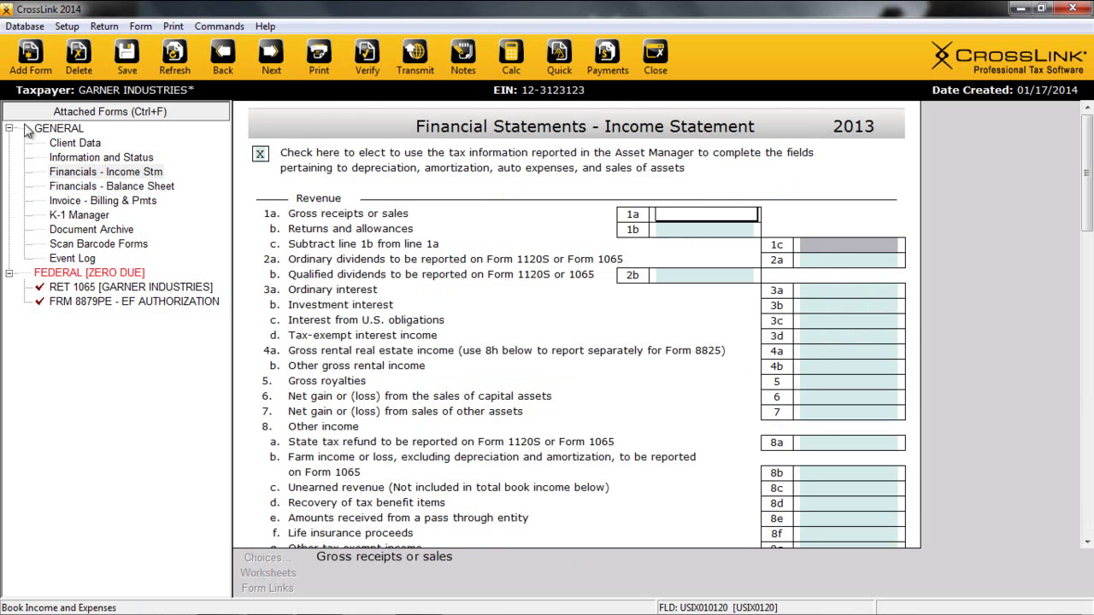
pyautogui.click(103, 25)
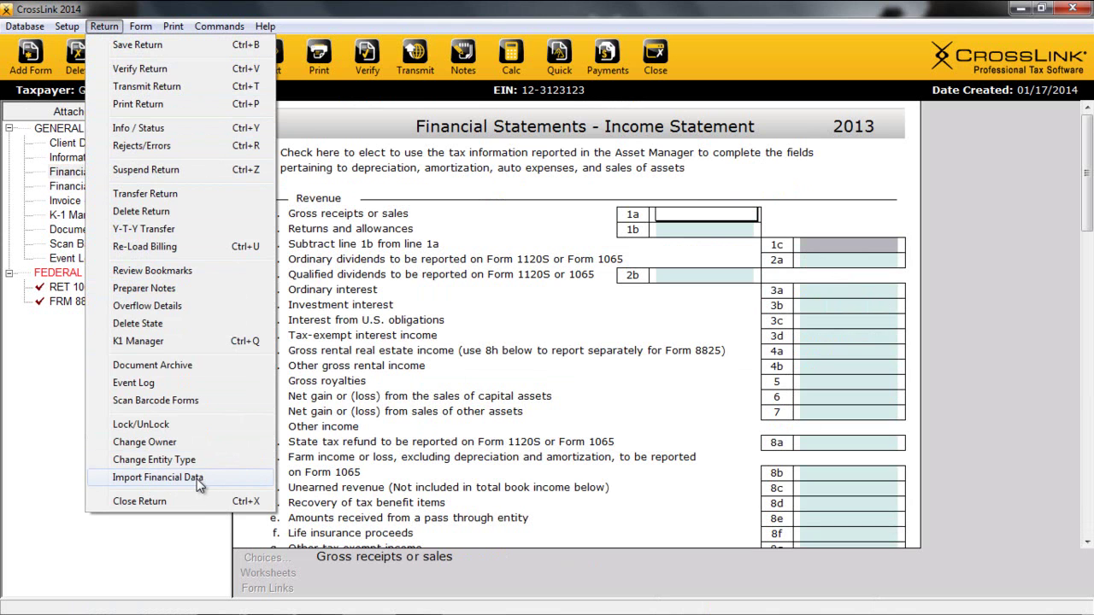
pyautogui.click(729, 217)
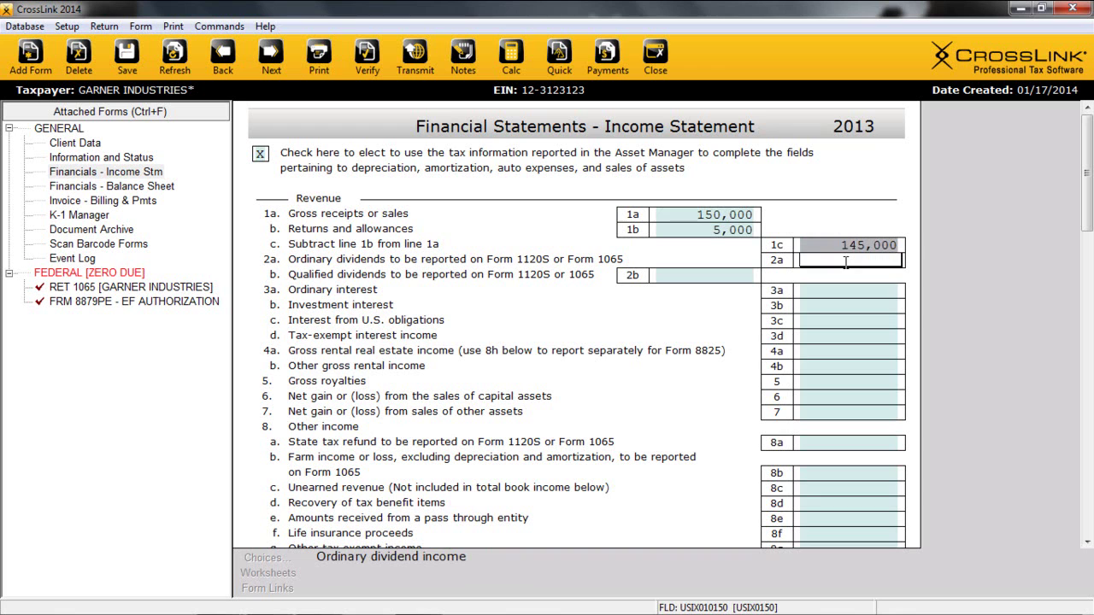
# Itemise line 3a interest as BANK 1 234 and BANK 2 4,567, totalling 4,801.
pyautogui.click(836, 290)
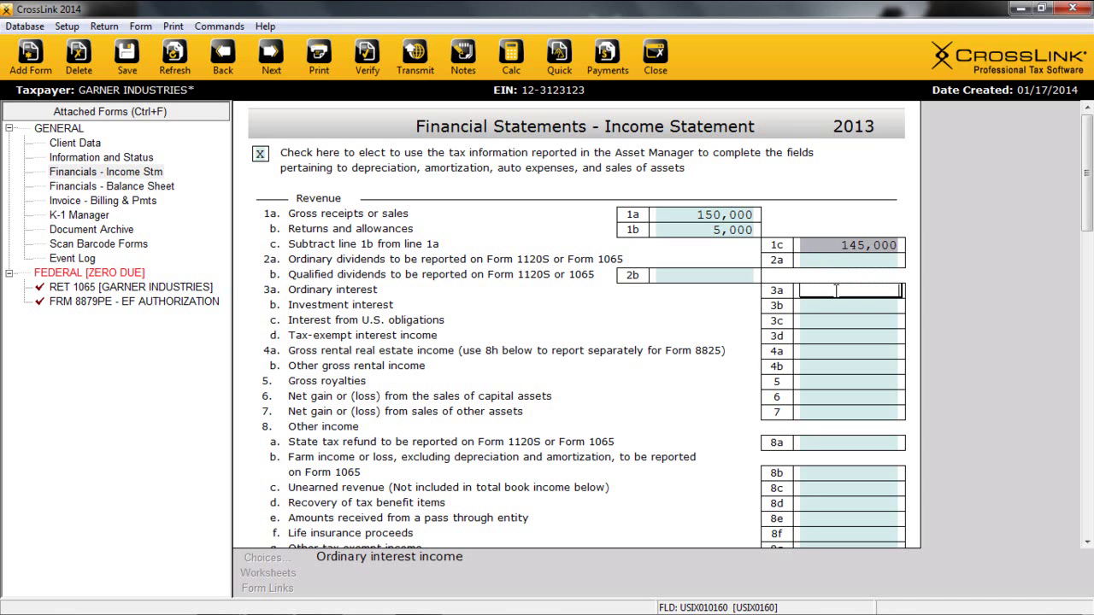
pyautogui.doubleClick(837, 293)
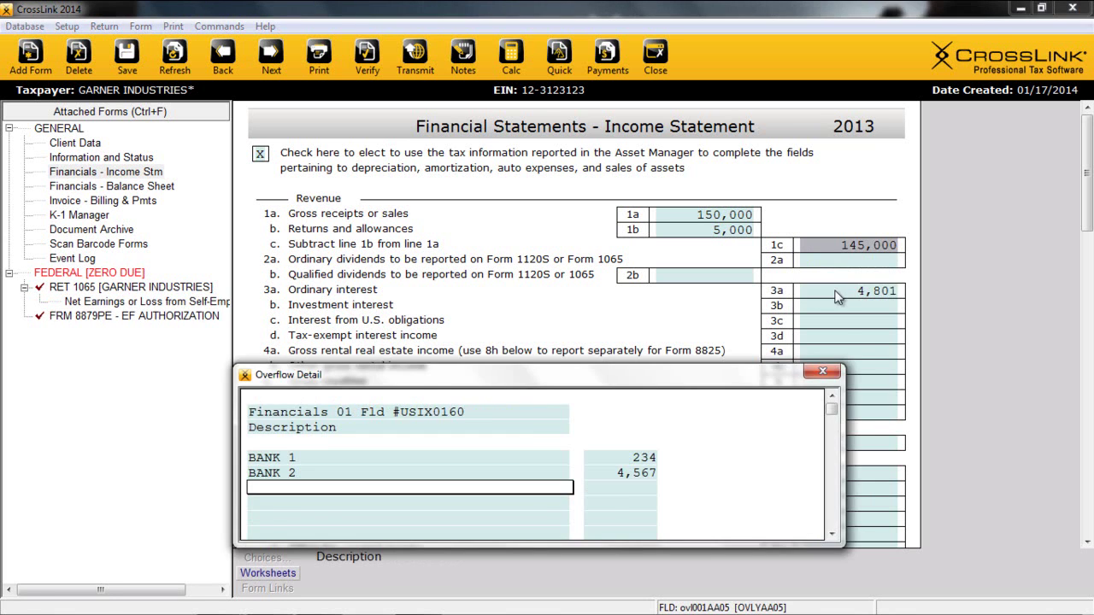
pyautogui.click(840, 305)
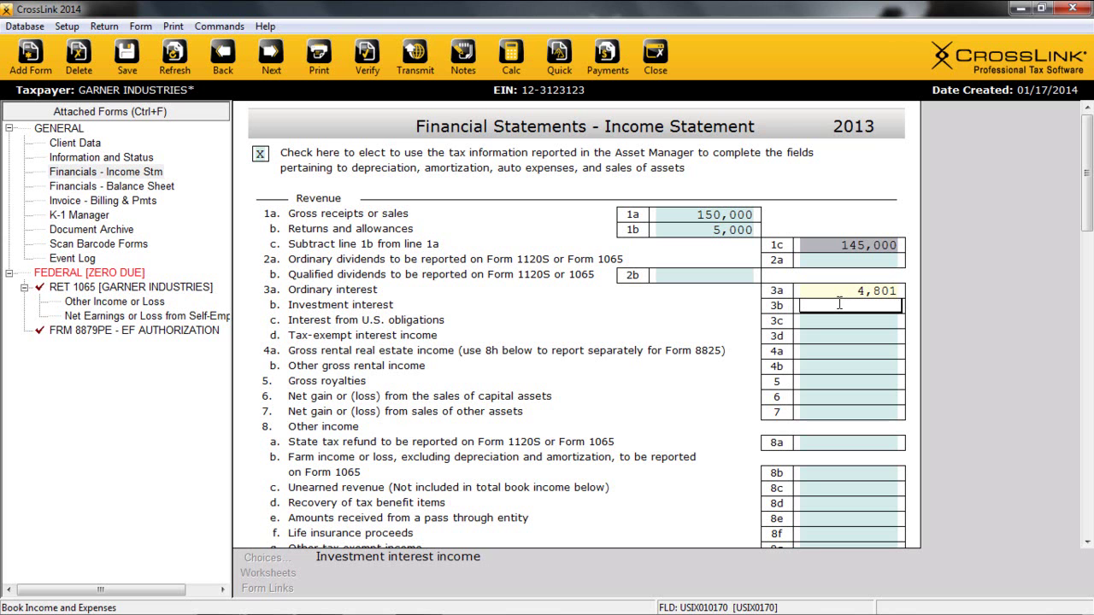
pyautogui.scroll(-2, 844, 334)
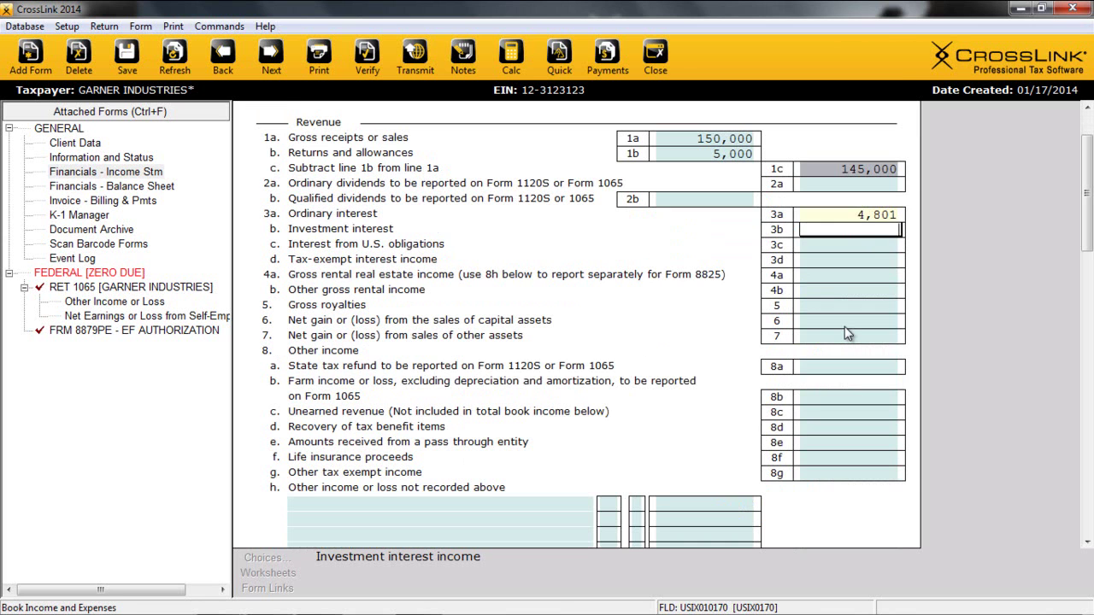
pyautogui.scroll(-1, 844, 333)
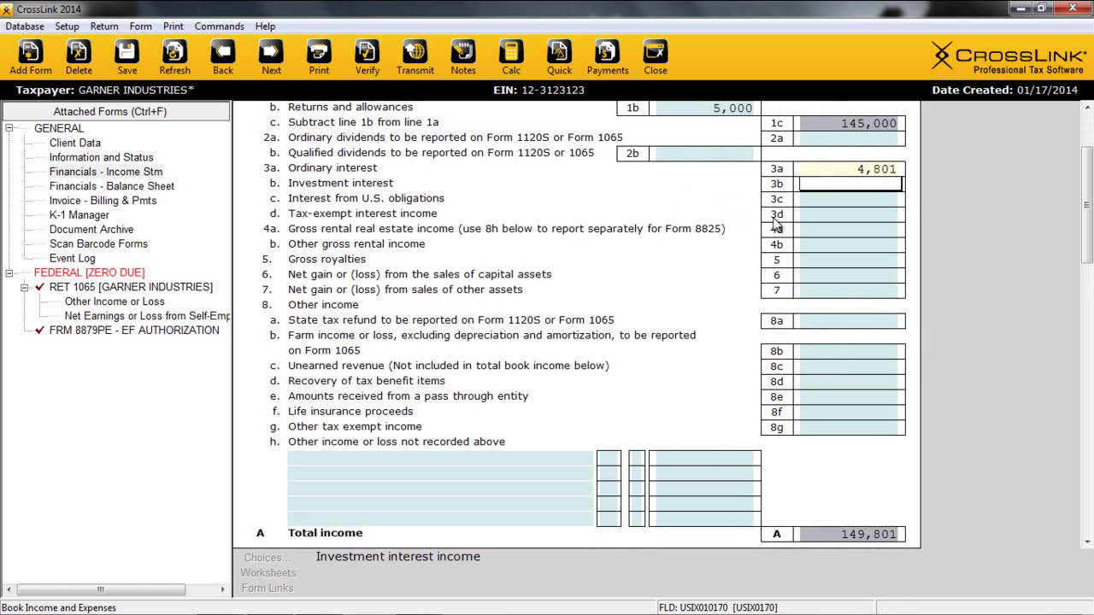
pyautogui.scroll(-1, 641, 428)
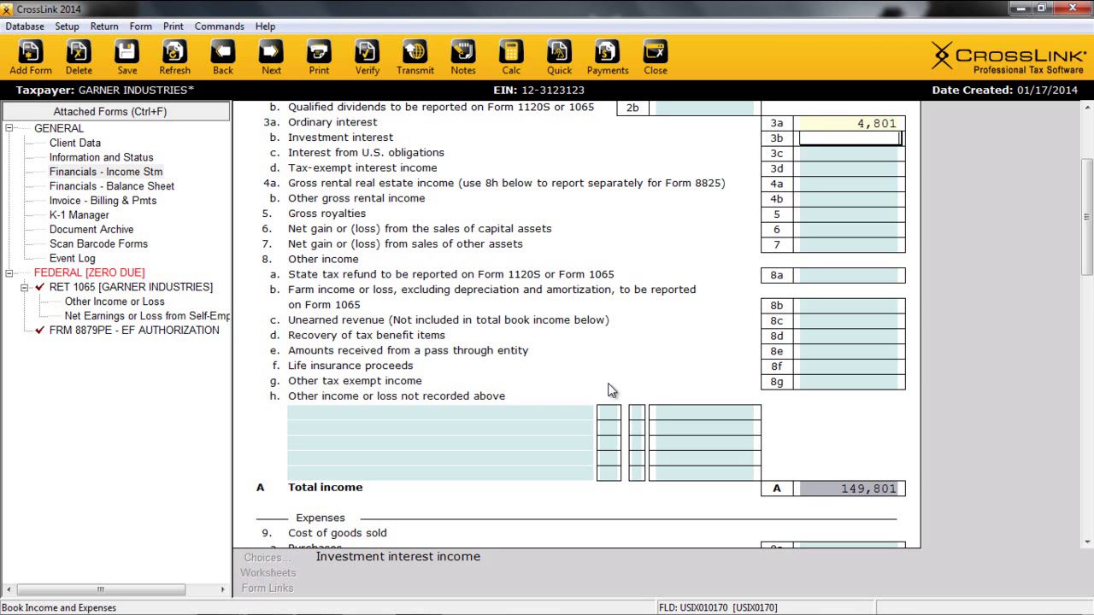
# Add RENTAL OFFICE 24,000 on line 8h, coded 11 for Form 8825 property A rents.
pyautogui.click(516, 412)
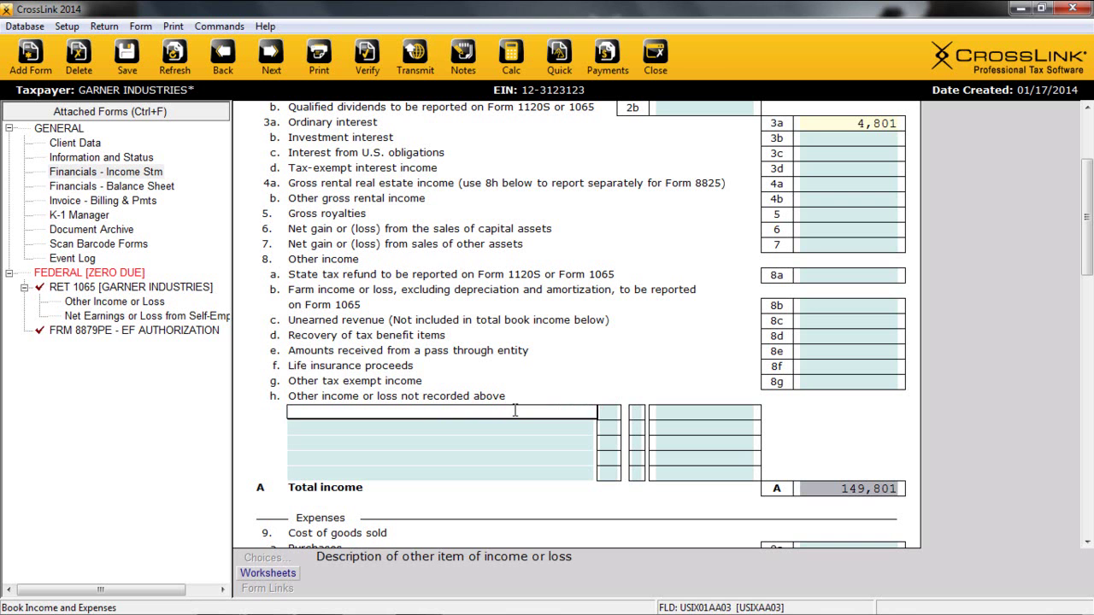
pyautogui.write('RENTAL OFFICE')
pyautogui.press('Tab')
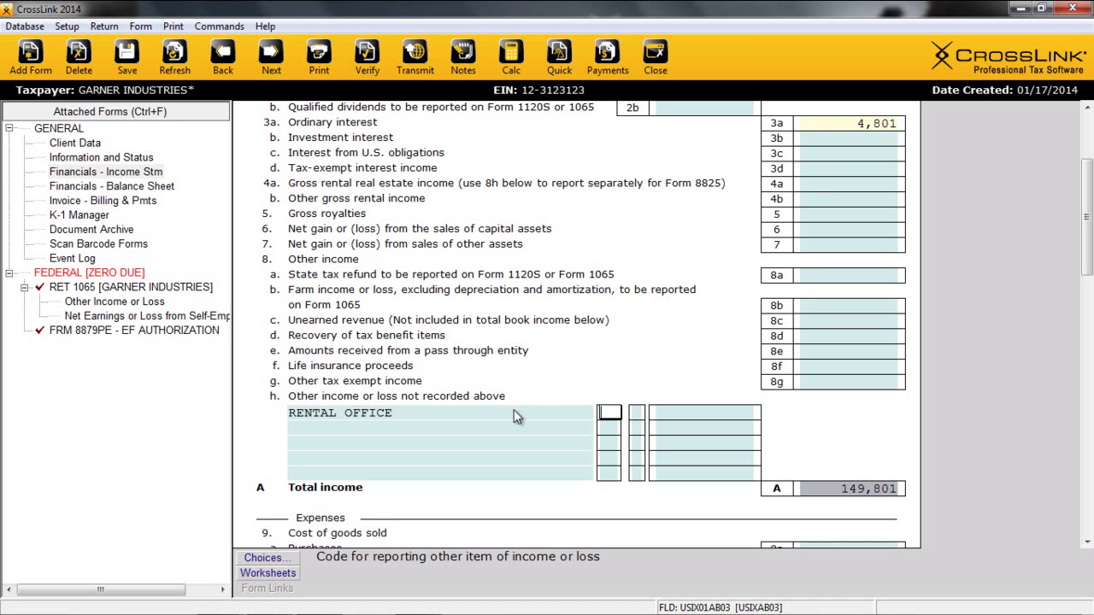
pyautogui.press('F4')
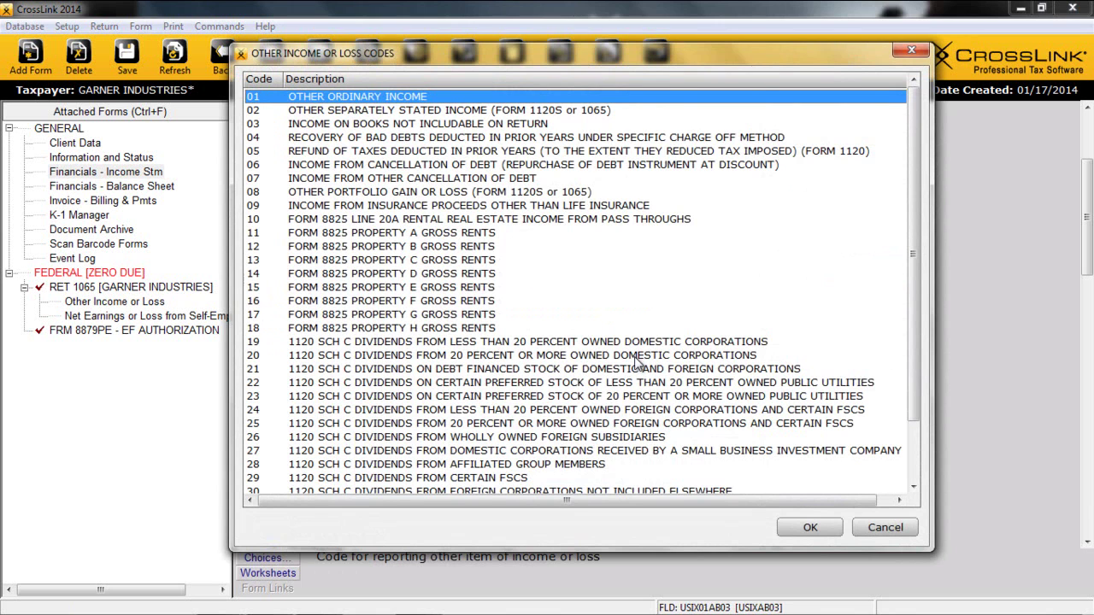
pyautogui.click(379, 233)
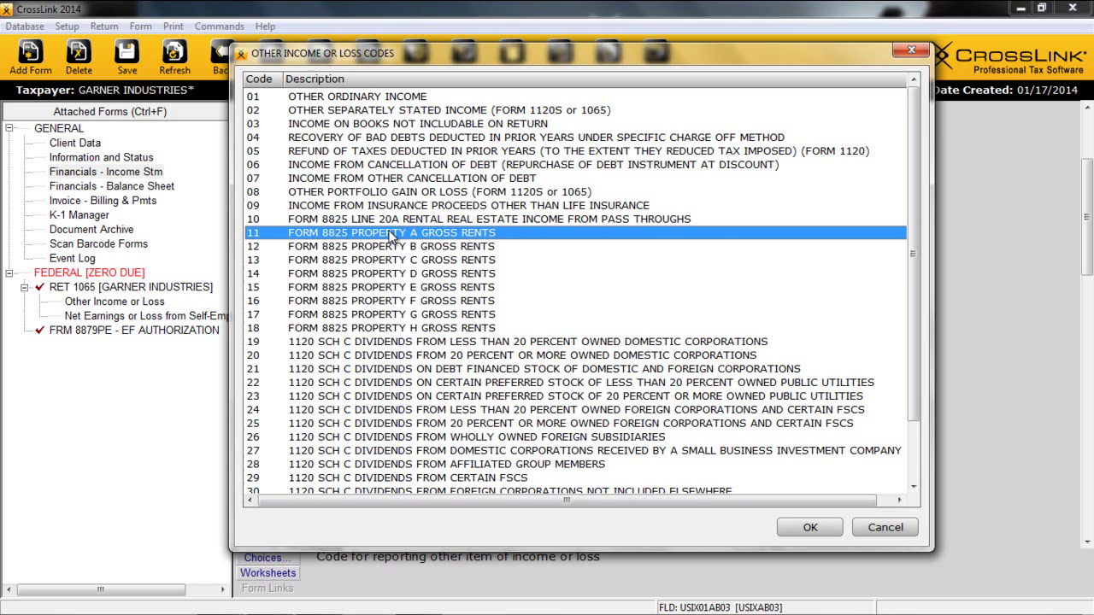
pyautogui.doubleClick(391, 234)
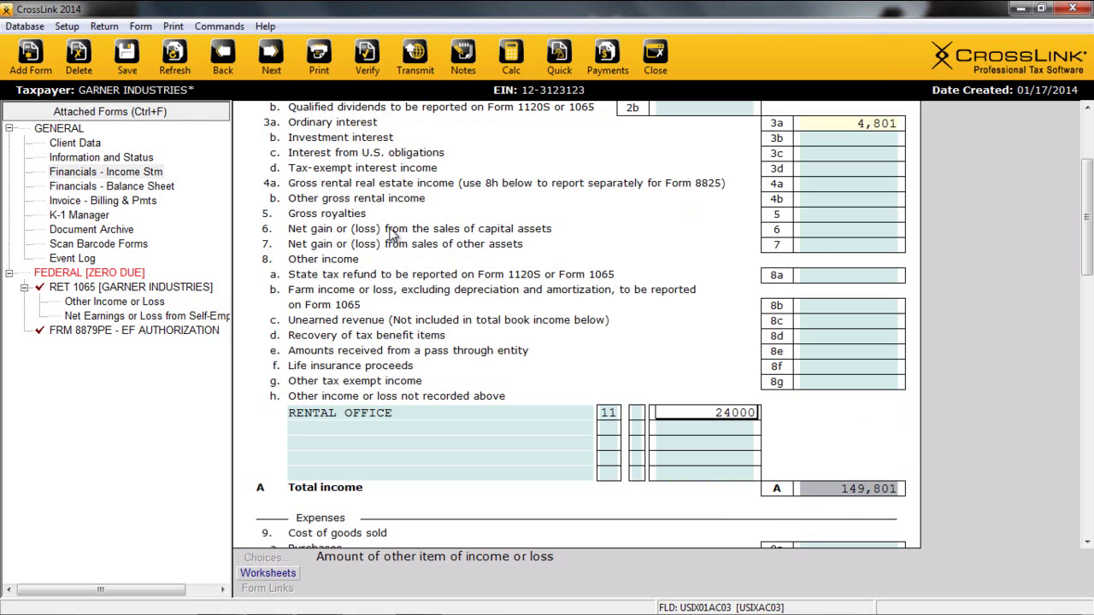
pyautogui.write('24000')
pyautogui.press('Return')
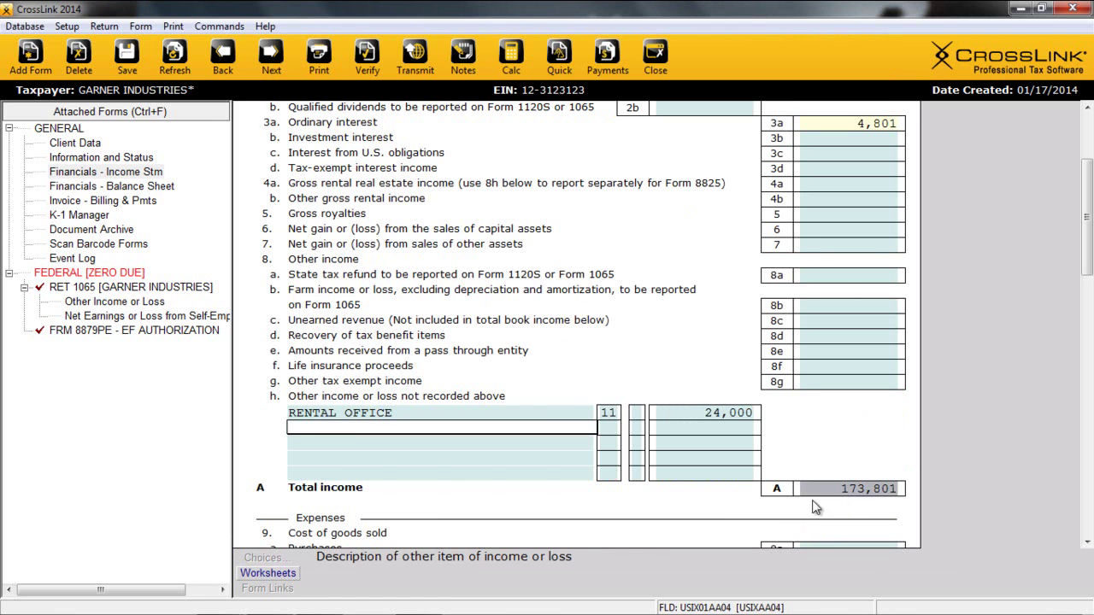
pyautogui.scroll(-8, 838, 506)
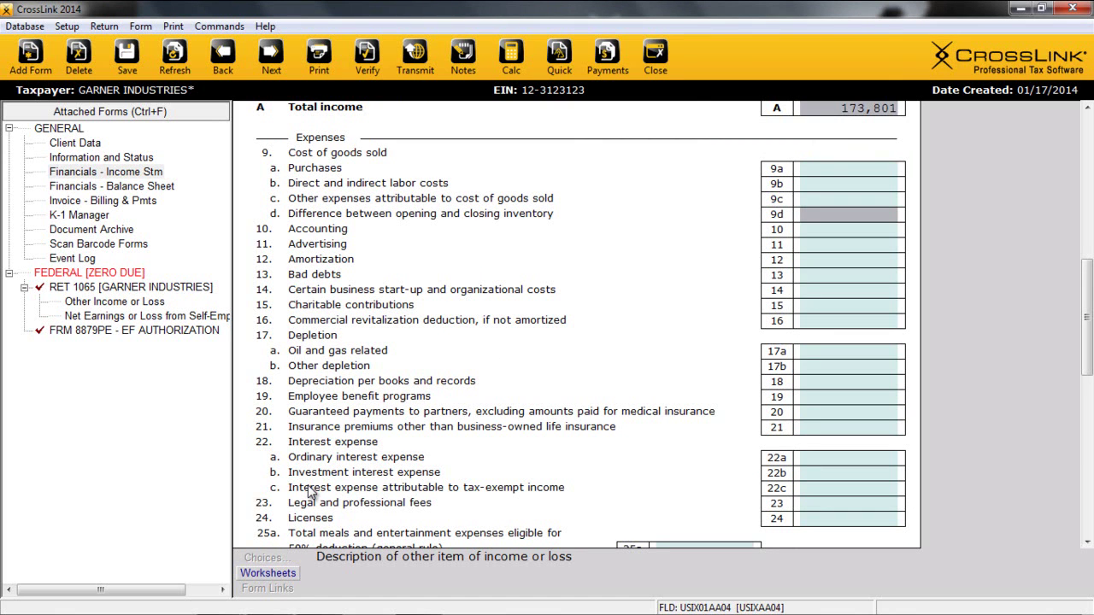
# Enter purchases 5,000, accounting 2,000 and 50% meals 5,000.
pyautogui.click(855, 168)
pyautogui.write('5000')
pyautogui.press('Return')
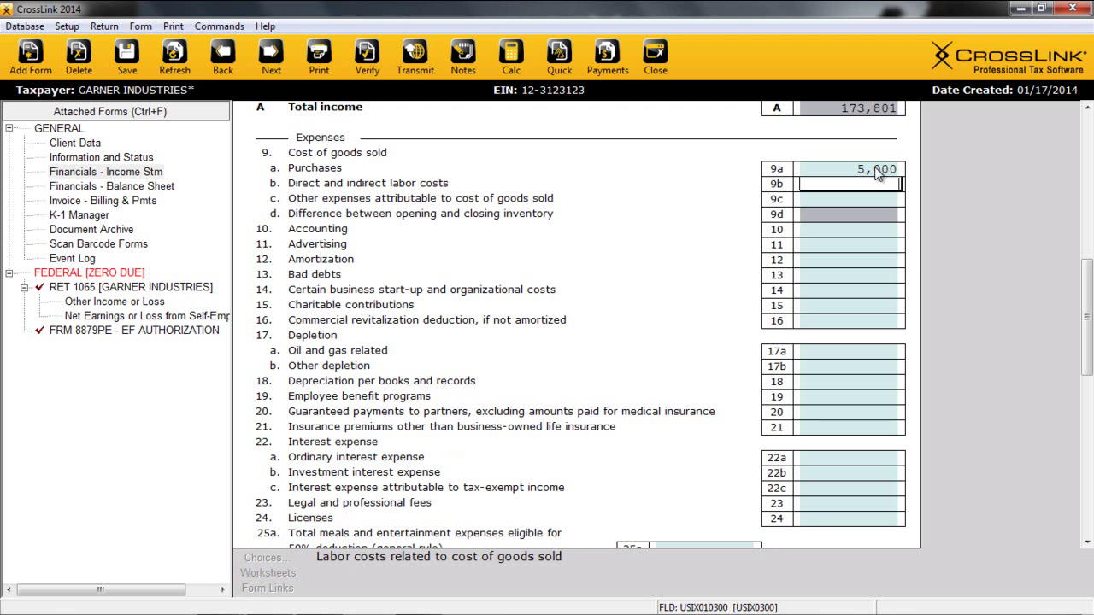
pyautogui.click(818, 229)
pyautogui.write('2000')
pyautogui.press('Return')
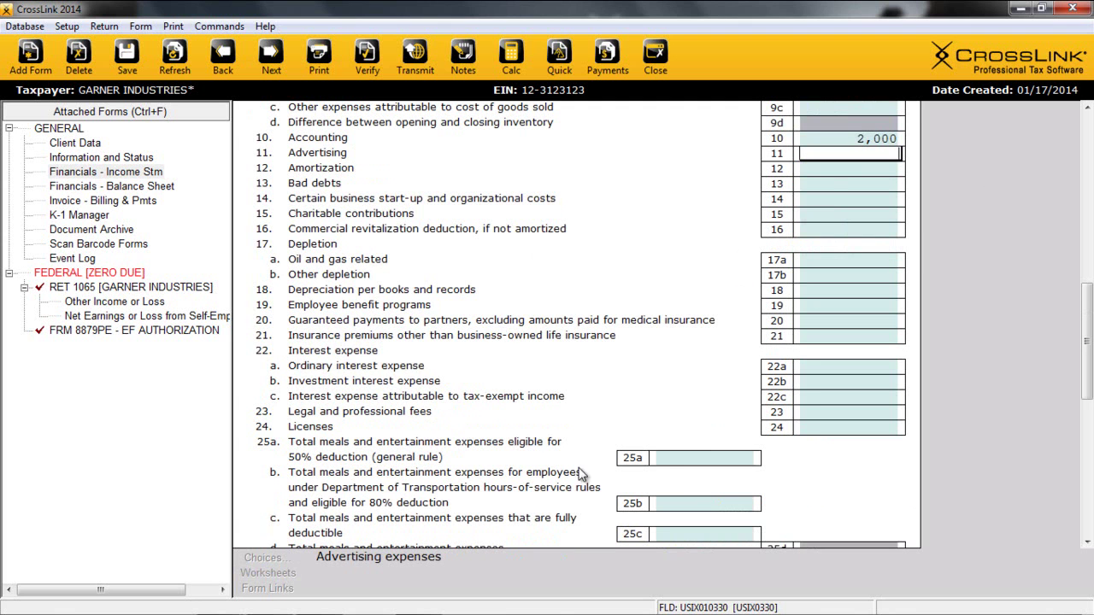
pyautogui.click(674, 458)
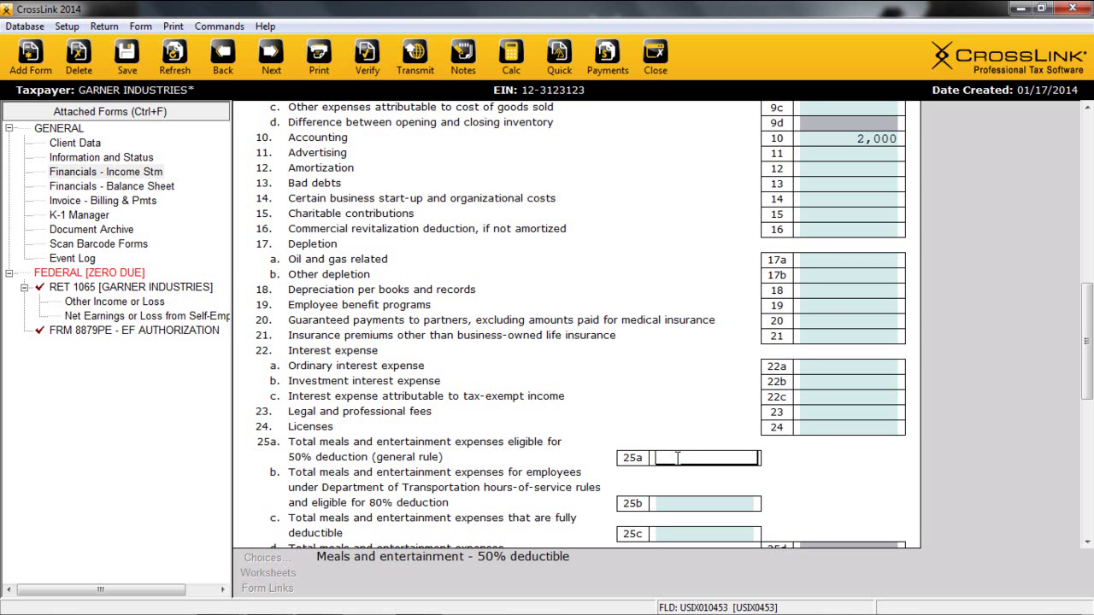
pyautogui.write('5000')
pyautogui.press('Return')
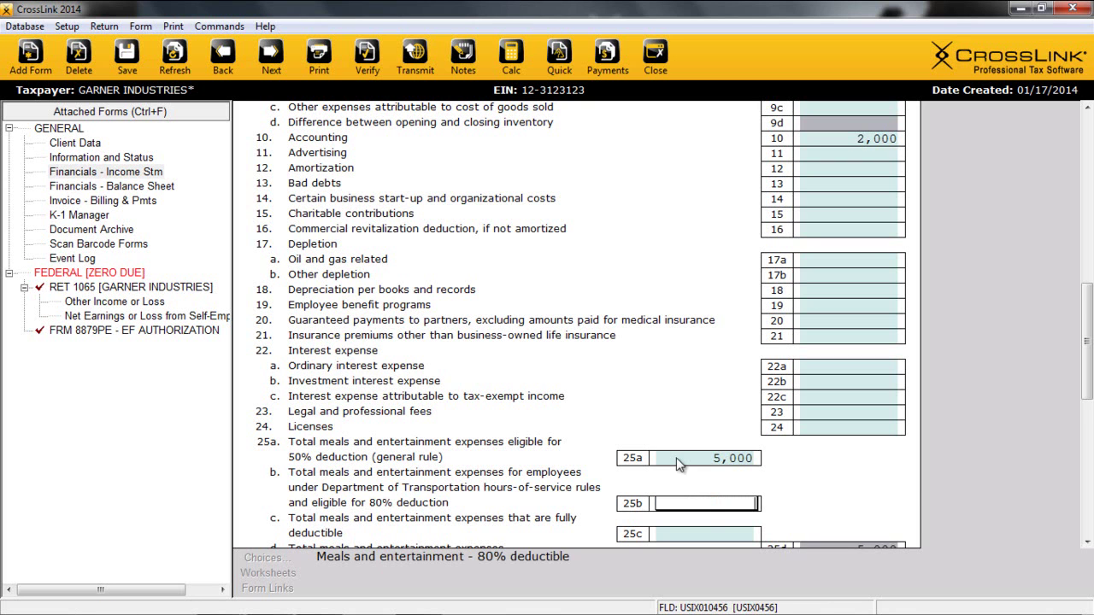
pyautogui.scroll(-1, 709, 494)
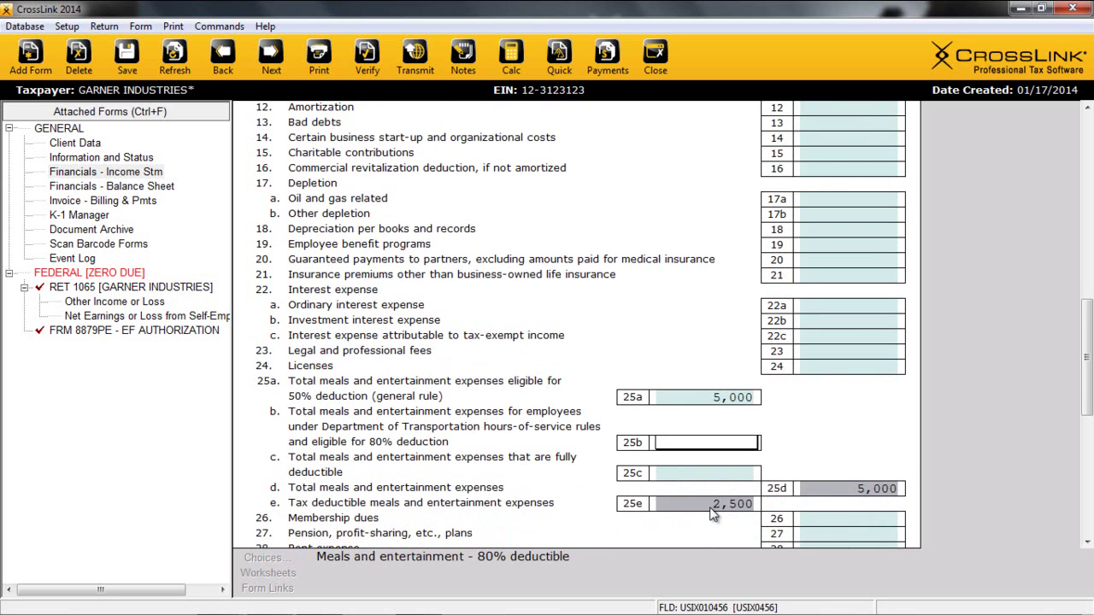
pyautogui.scroll(-3, 718, 512)
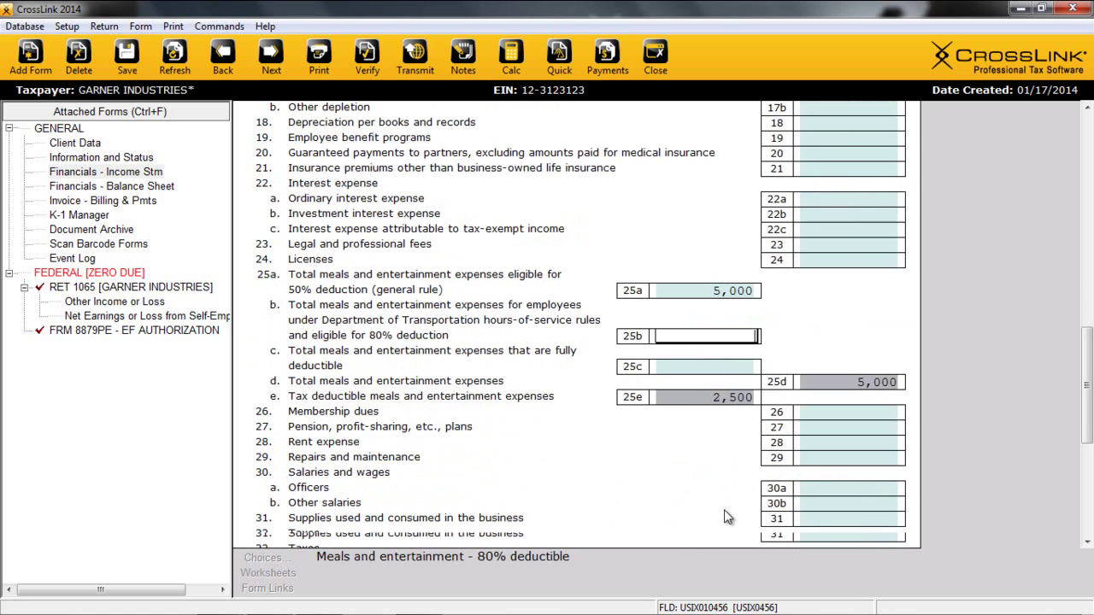
pyautogui.scroll(-4, 718, 476)
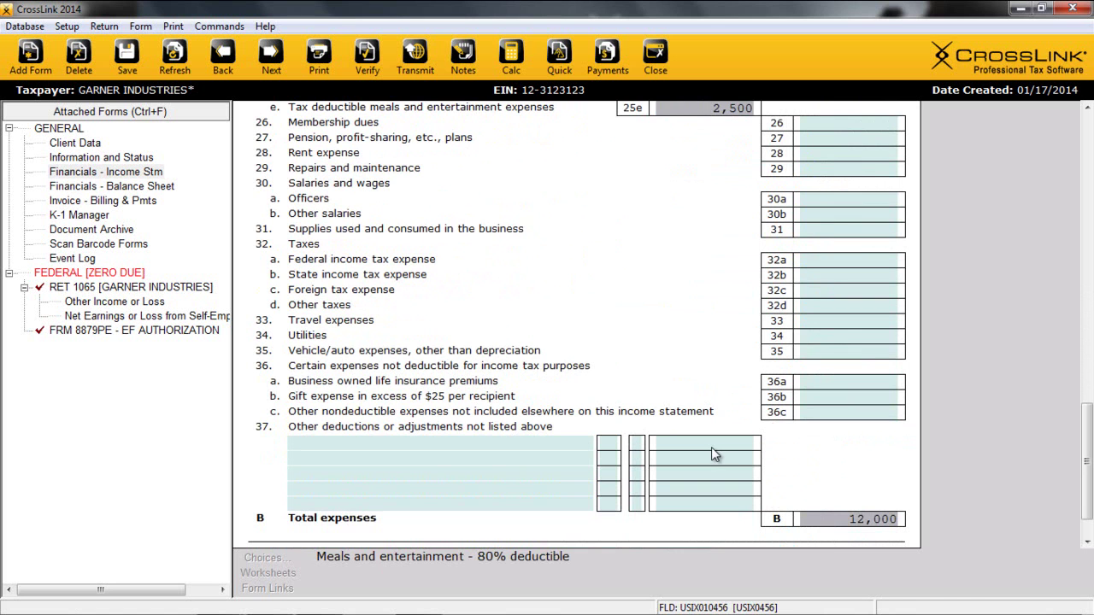
# Add a 600 RENTAL PROPERTY deduction on line 37 with code 22, property A insurance.
pyautogui.click(508, 442)
pyautogui.write('RENTAL PROPERTY')
pyautogui.press('Tab')
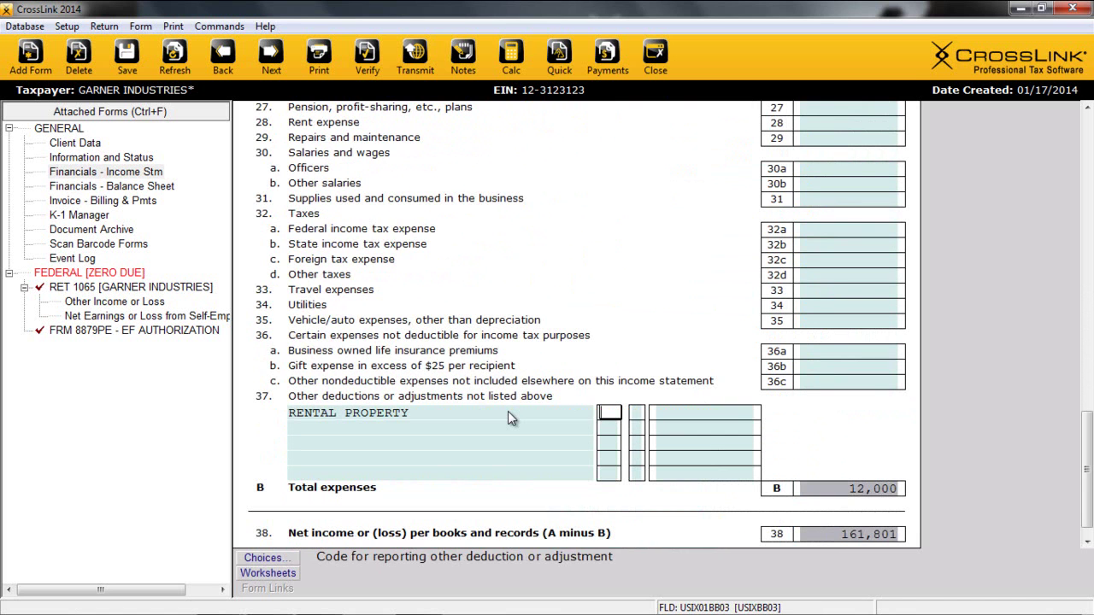
pyautogui.press('F4')
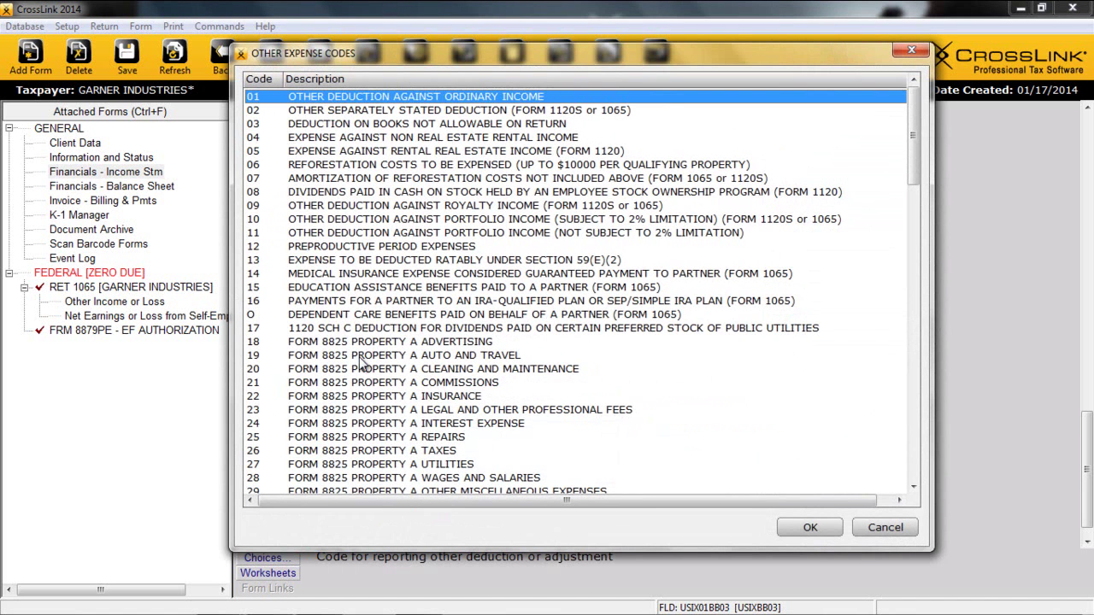
pyautogui.doubleClick(398, 397)
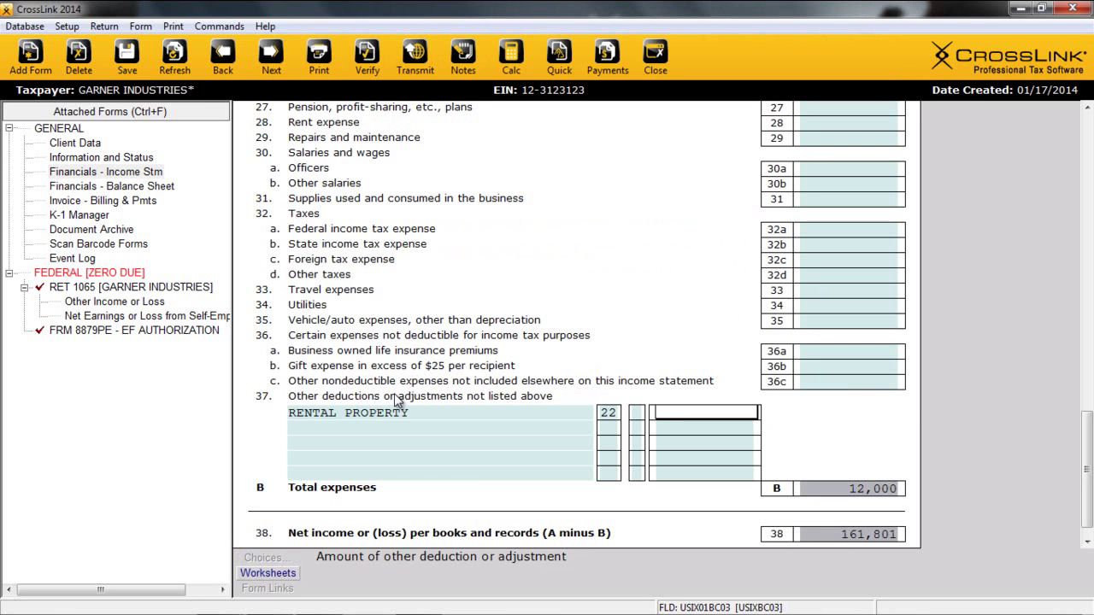
pyautogui.write('600')
pyautogui.press('Return')
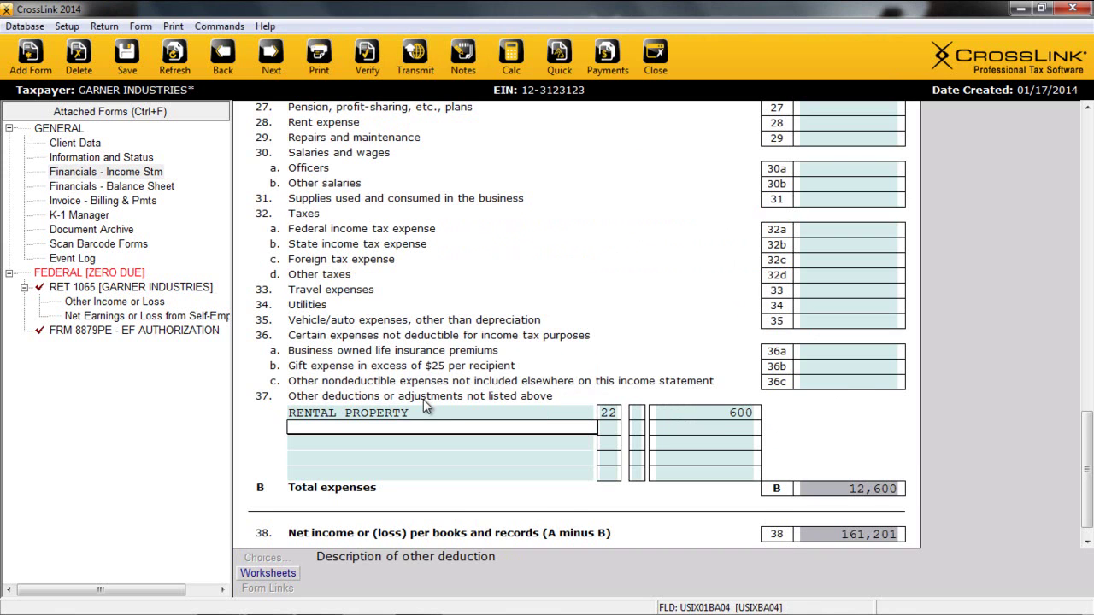
pyautogui.scroll(-1, 423, 399)
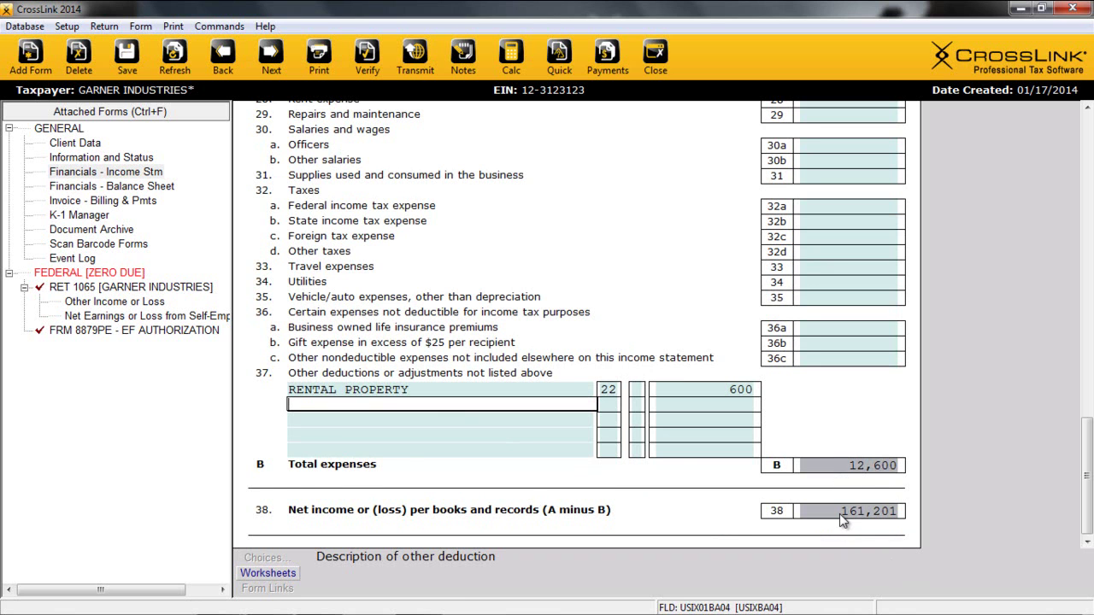
# Open the Balance Sheet financials and tick reconciliation to partners' capital accounts.
pyautogui.click(131, 187)
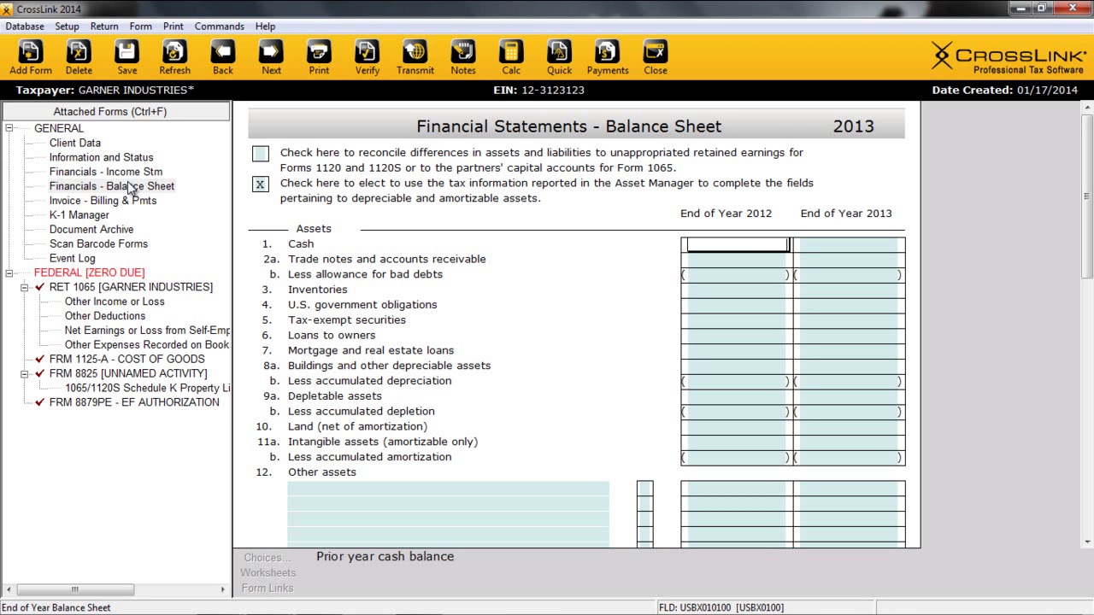
pyautogui.click(260, 154)
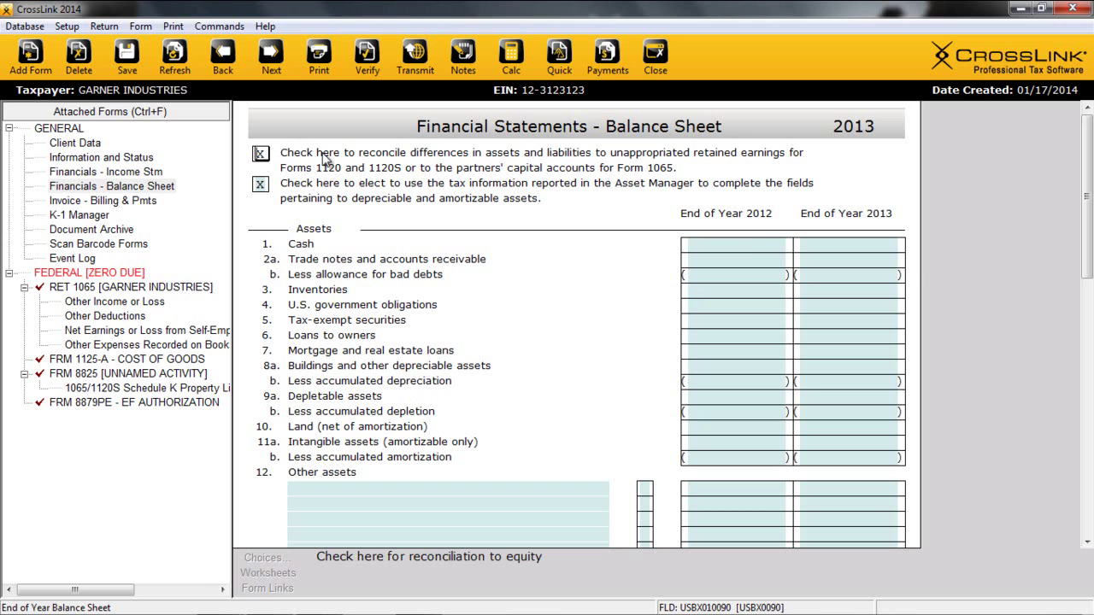
pyautogui.click(728, 244)
pyautogui.scroll(-5, 735, 299)
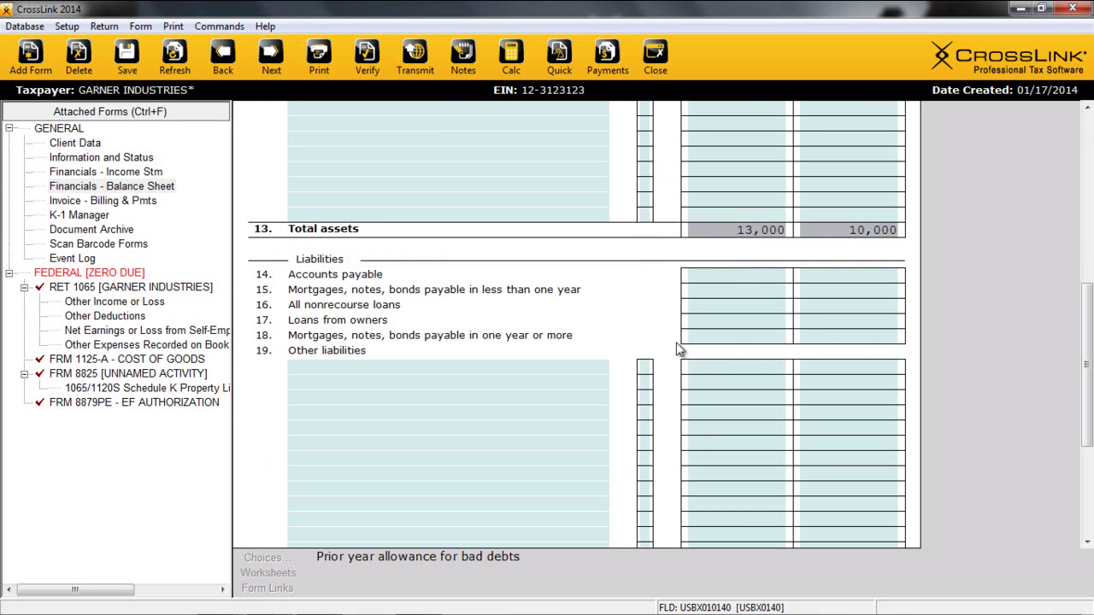
pyautogui.click(179, 378)
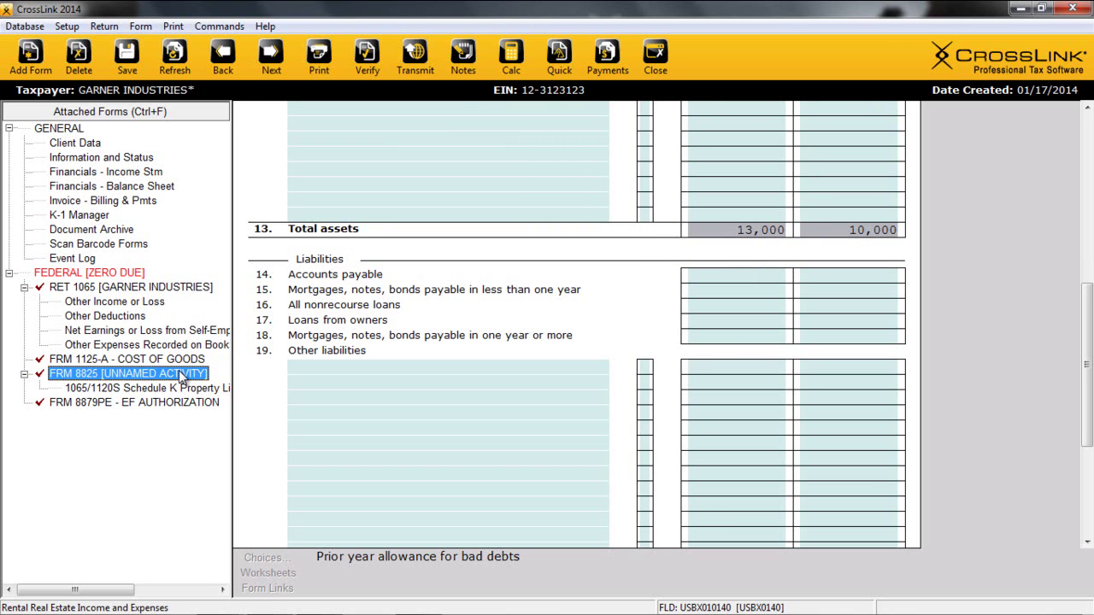
# Open FRM 8825 [UNNAMED ACTIVITY] from the navigation tree.
pyautogui.doubleClick(176, 378)
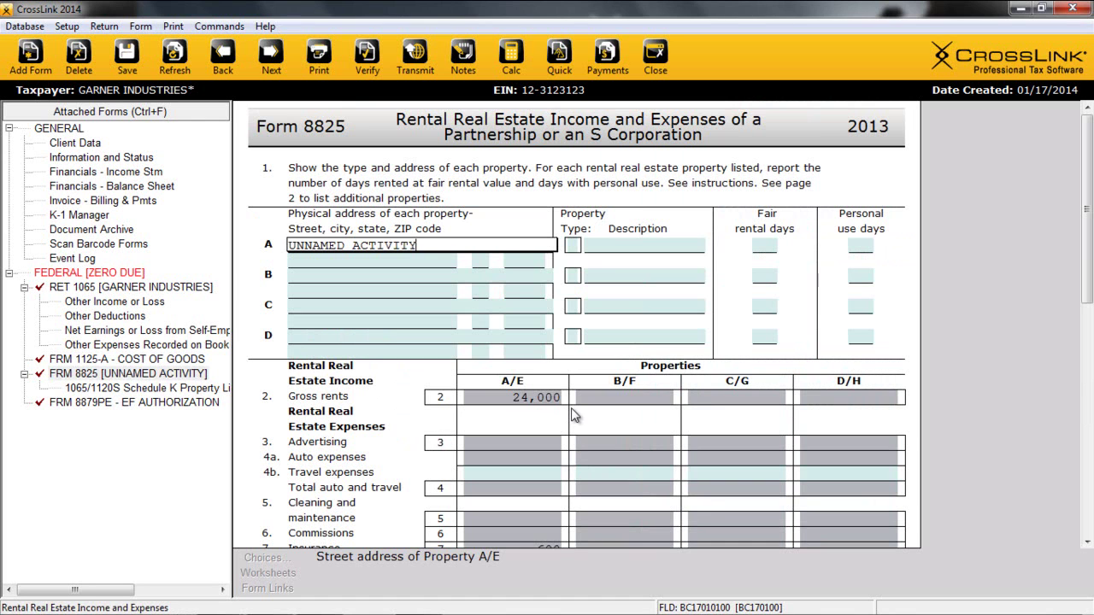
pyautogui.click(40, 59)
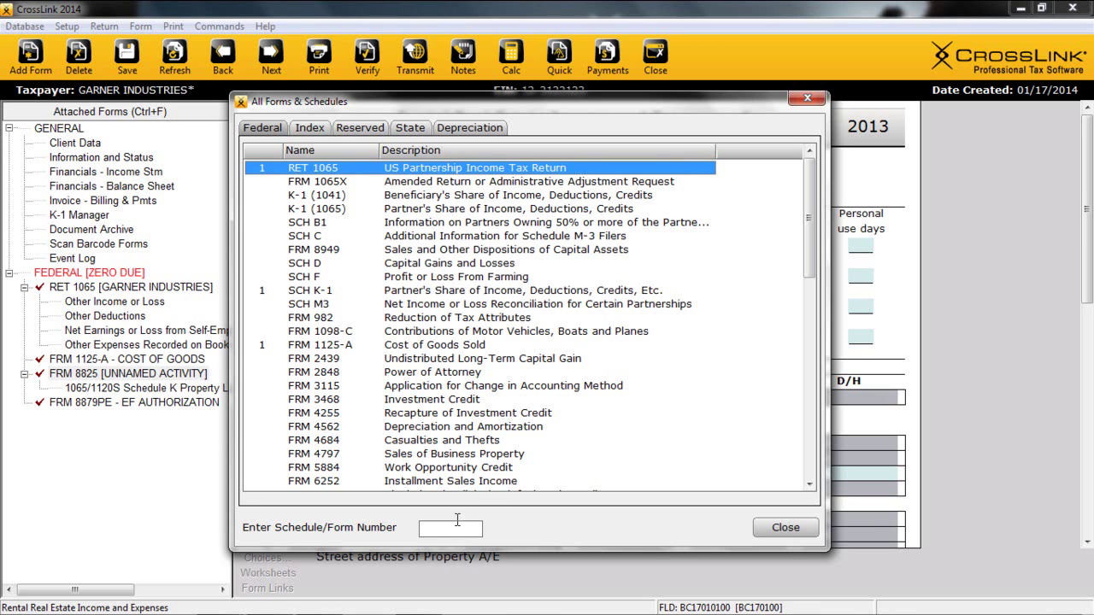
pyautogui.click(314, 128)
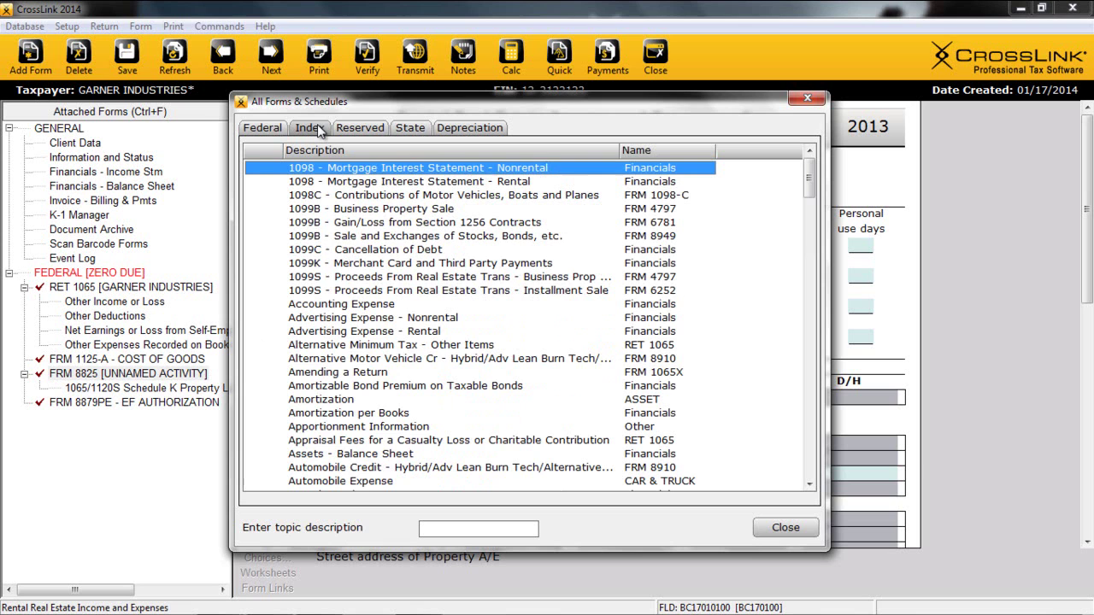
pyautogui.click(410, 128)
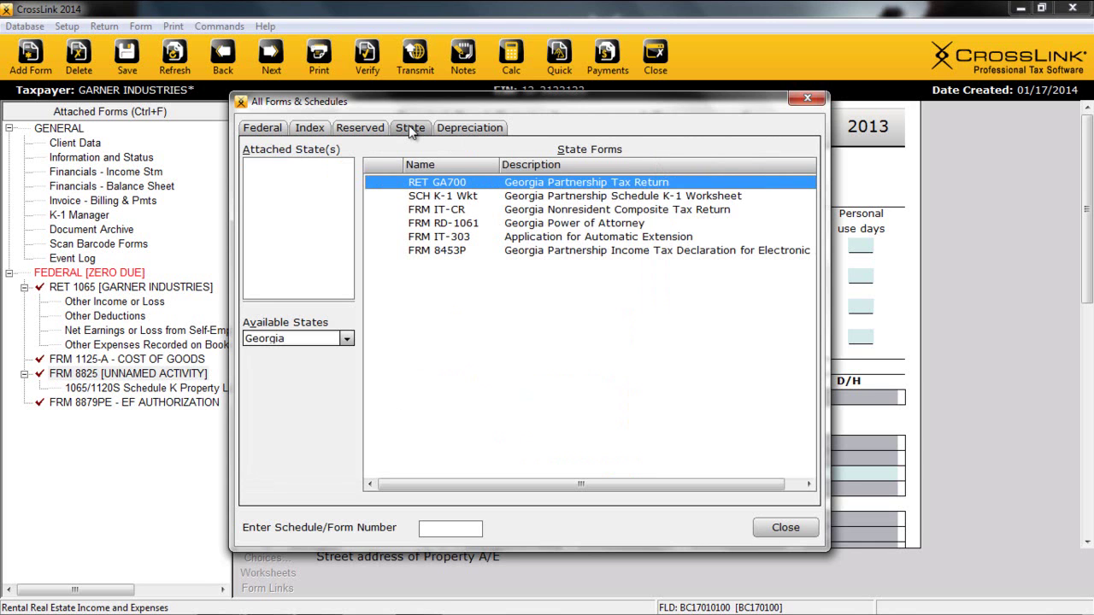
pyautogui.click(347, 343)
pyautogui.press('Escape')
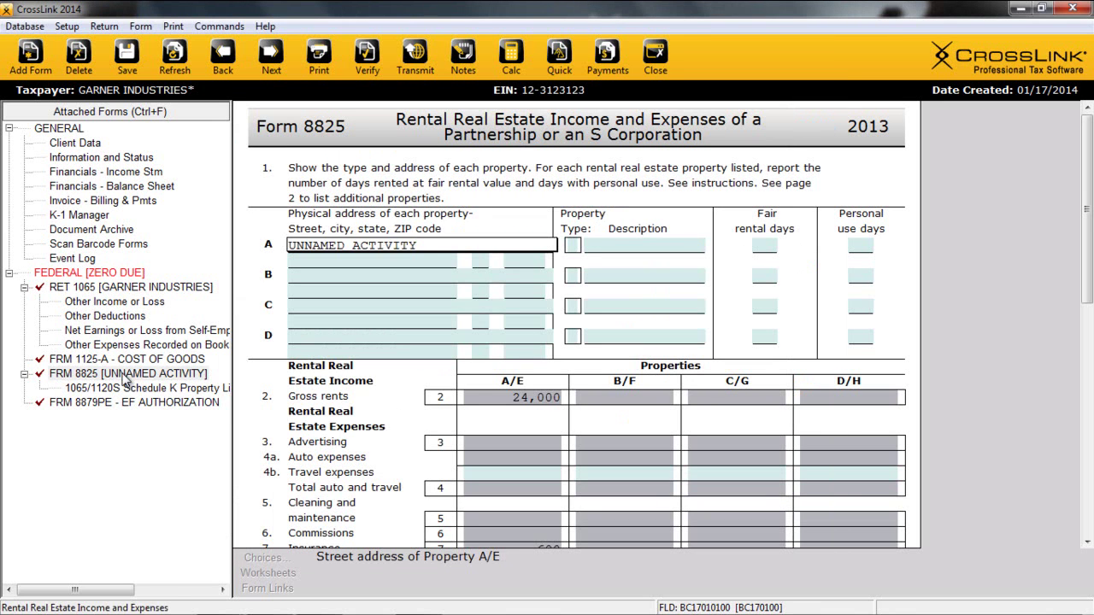
# Enter property A on Form 8825 as RENTAL, ROME, GA 30165, type 4 COMMERCIAL, 365 fair rental days.
pyautogui.click(370, 245)
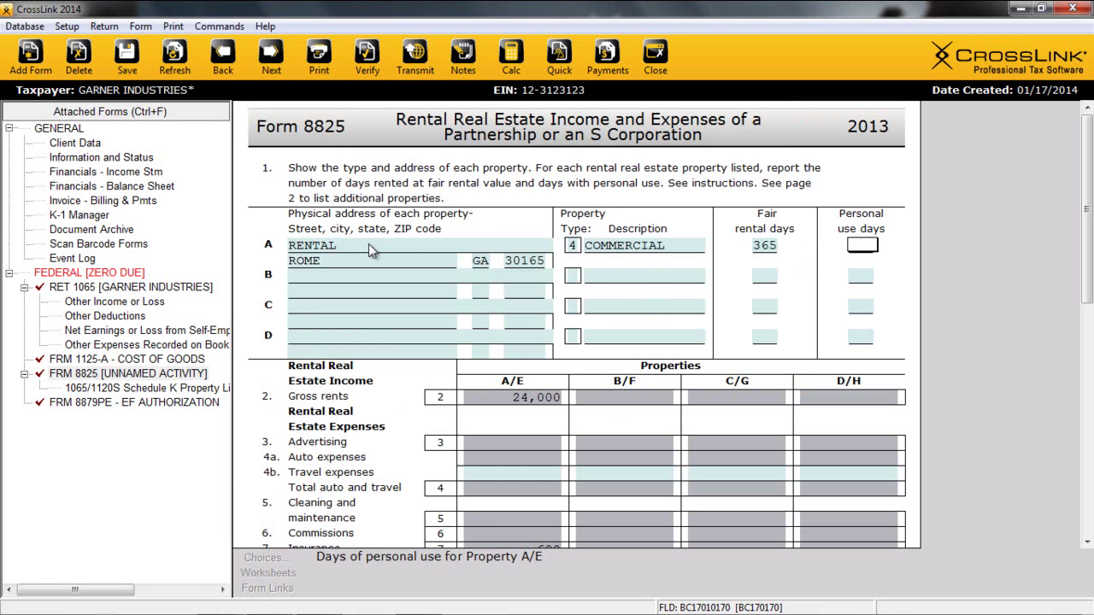
pyautogui.scroll(-2, 552, 464)
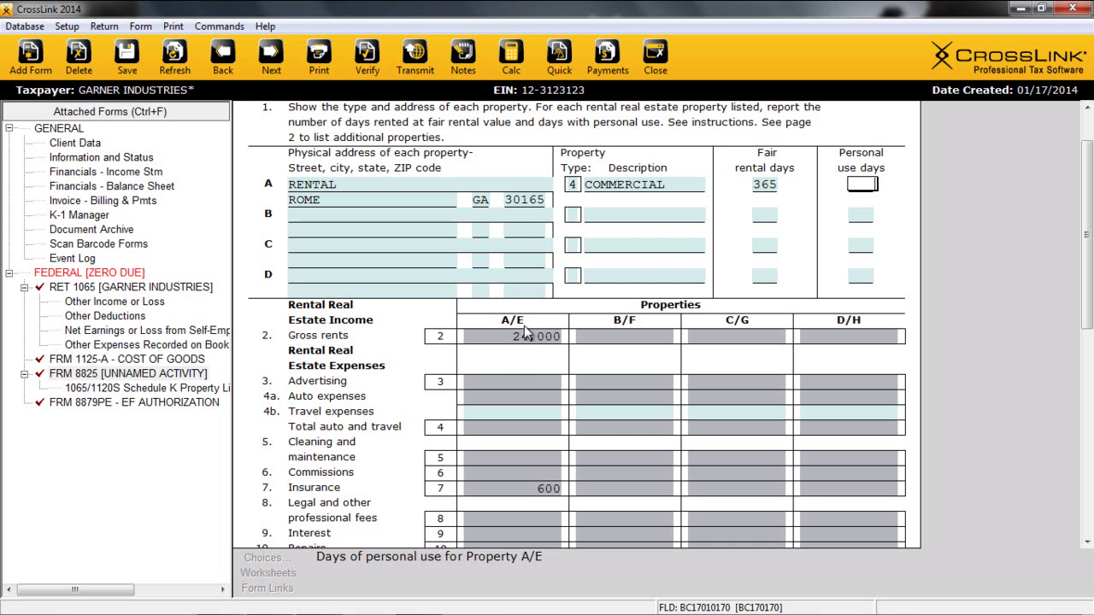
pyautogui.scroll(-3, 563, 382)
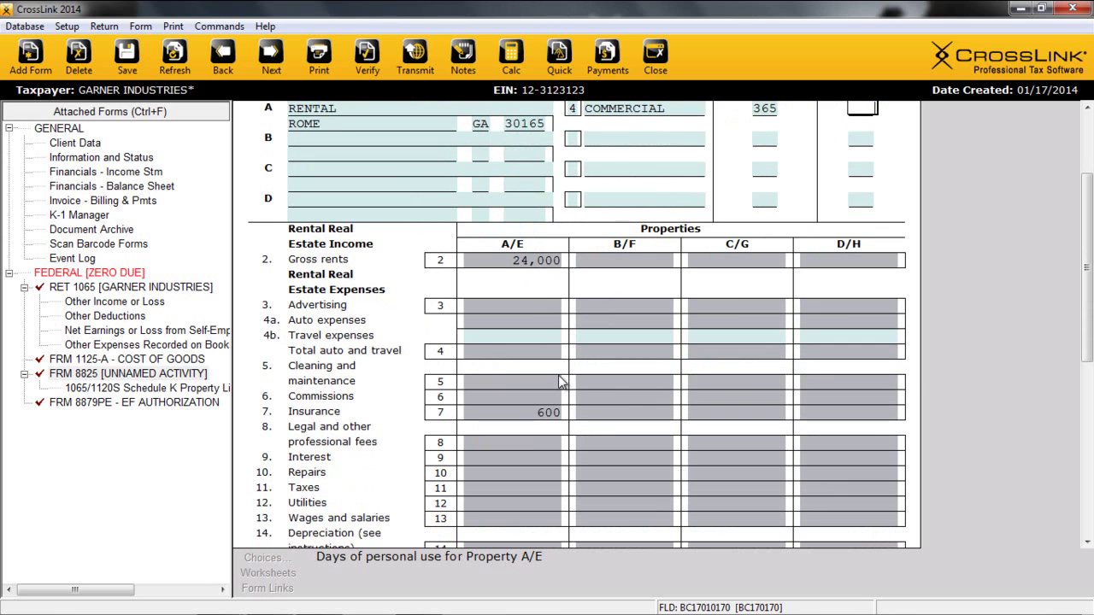
# Open the K-1 Manager, toggle Display K-1 forms on then off, and select owner entry 1.
pyautogui.click(80, 217)
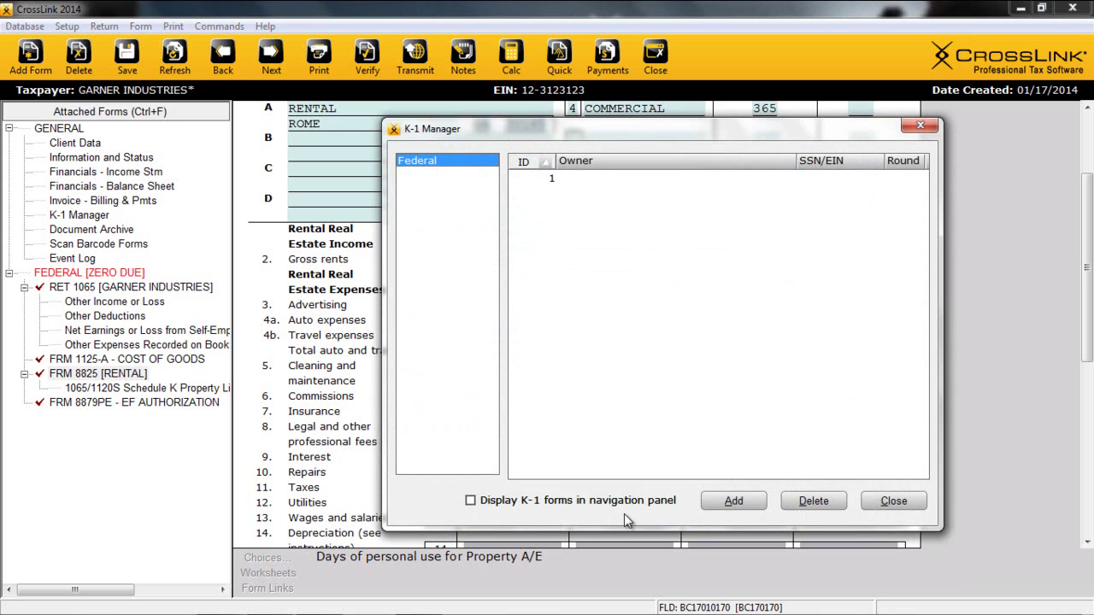
pyautogui.click(476, 503)
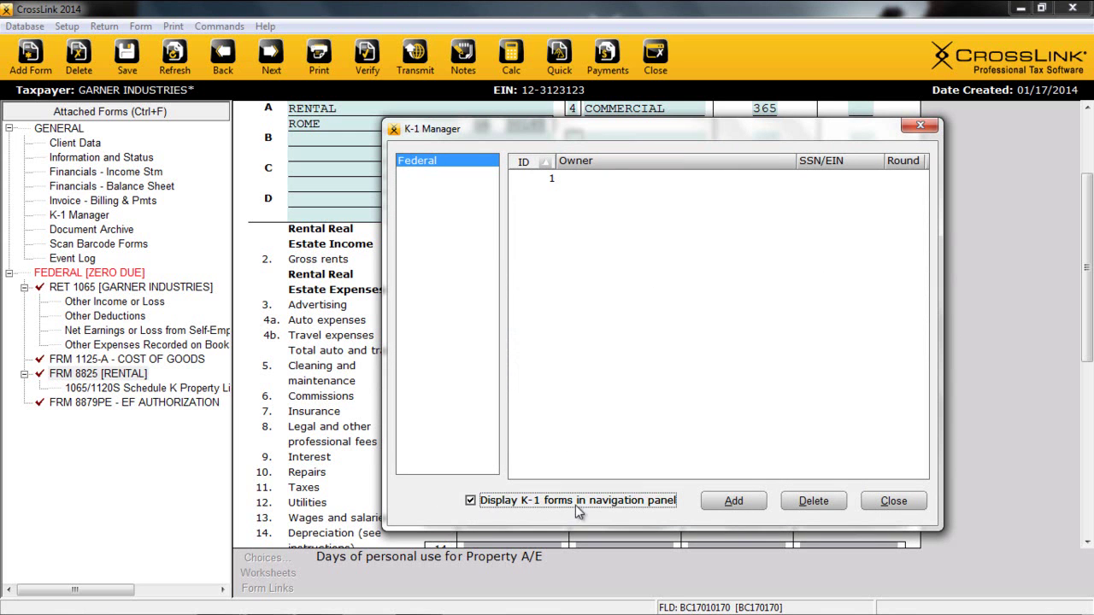
pyautogui.click(471, 502)
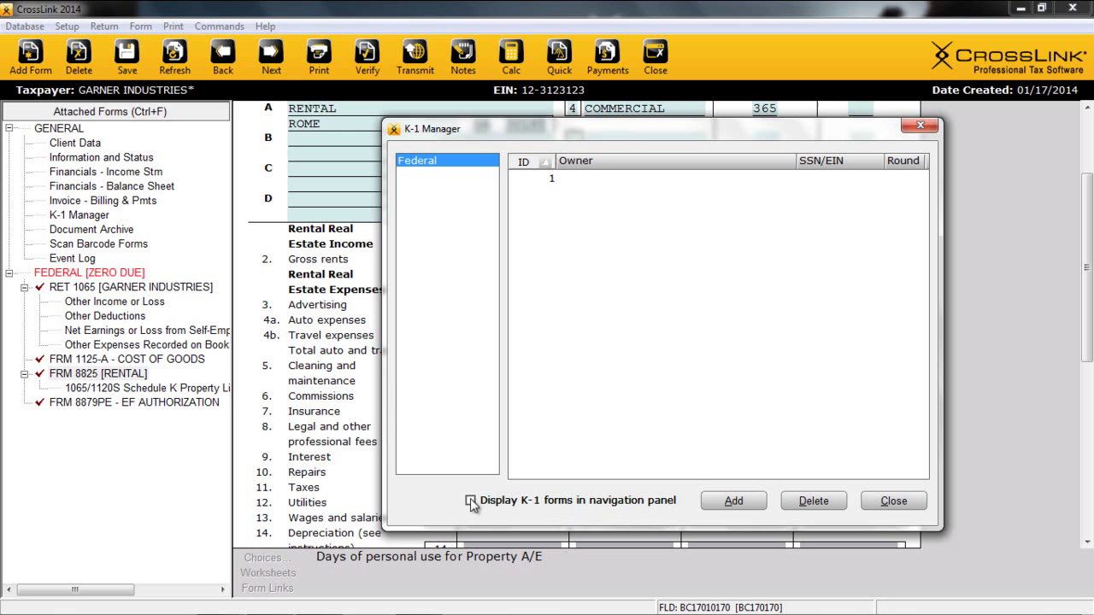
pyautogui.click(548, 182)
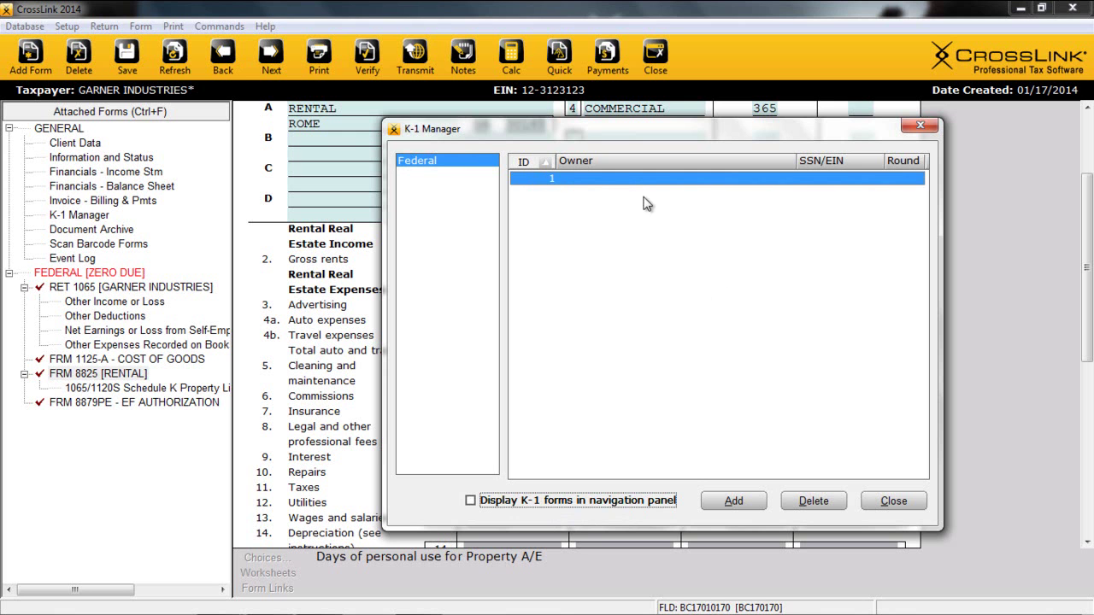
# On the partner's K-1, enter the SSN, name and street address, marked general, domestic, INDIVIDUAL.
pyautogui.doubleClick(624, 178)
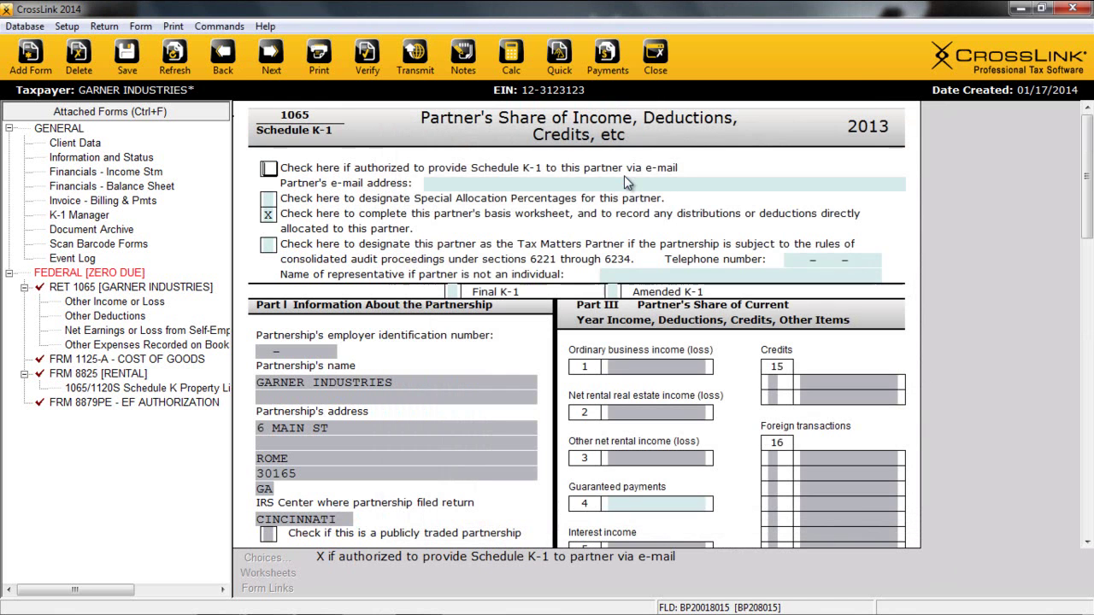
pyautogui.scroll(-2, 582, 261)
pyautogui.scroll(-3, 581, 261)
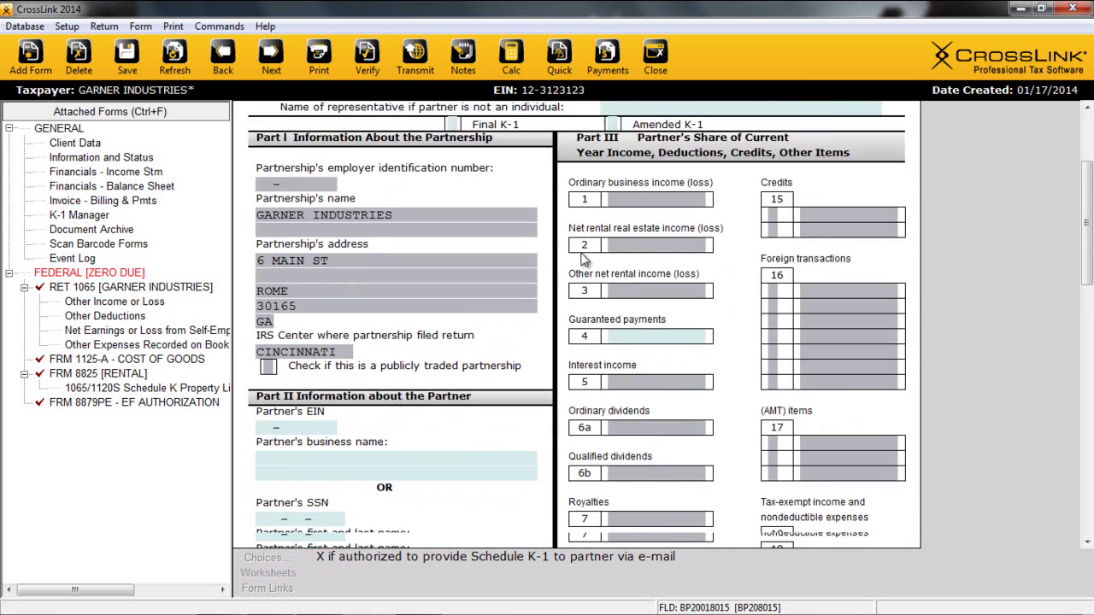
pyautogui.click(290, 397)
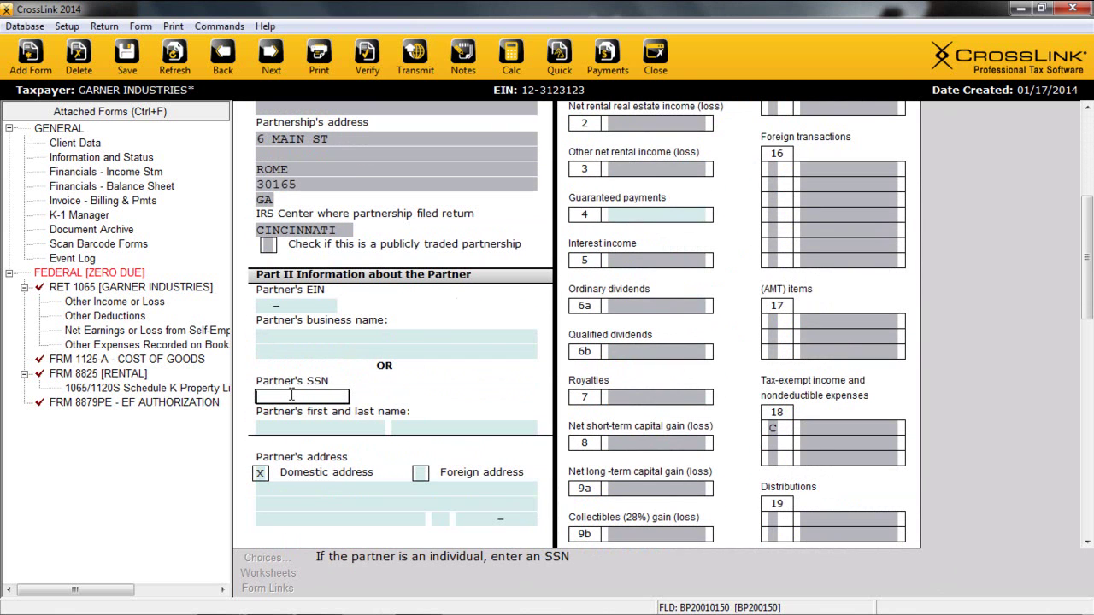
pyautogui.click(311, 422)
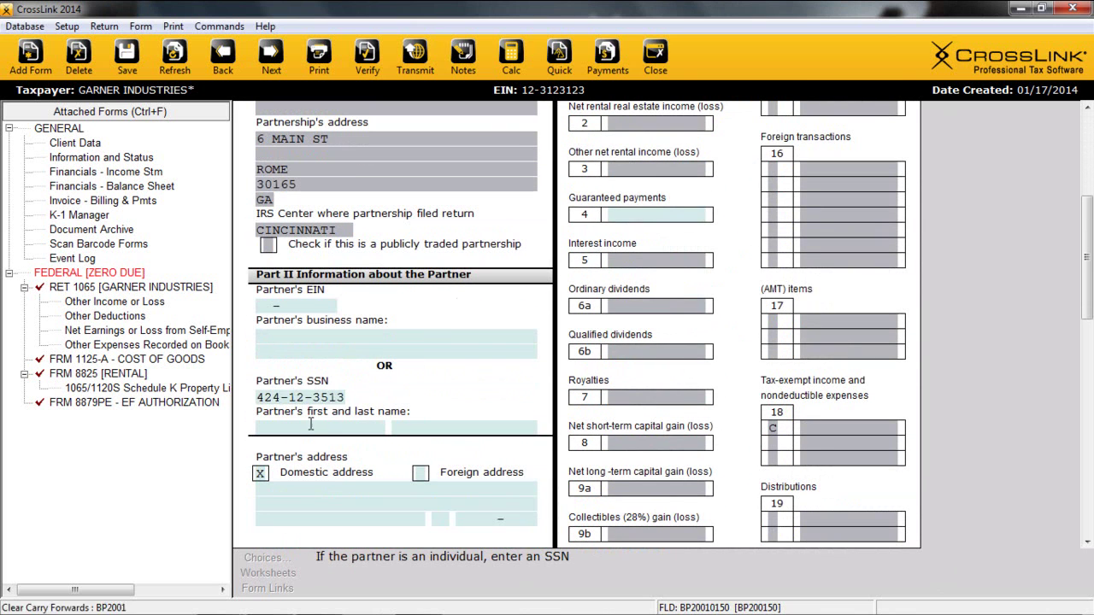
pyautogui.press('Return')
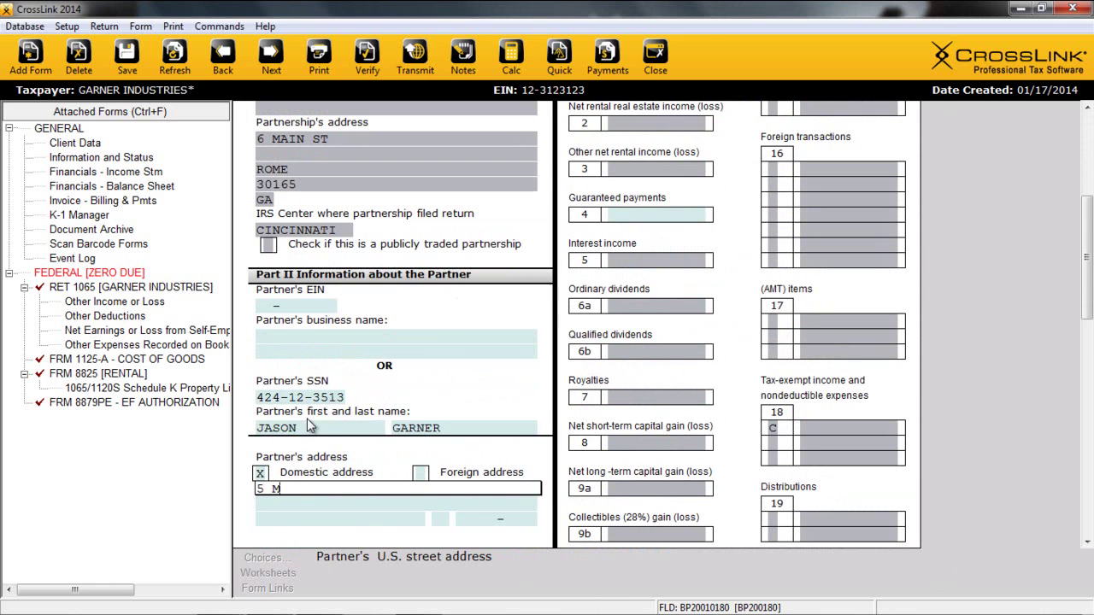
pyautogui.press('Return')
pyautogui.press('x')
pyautogui.press('Return')
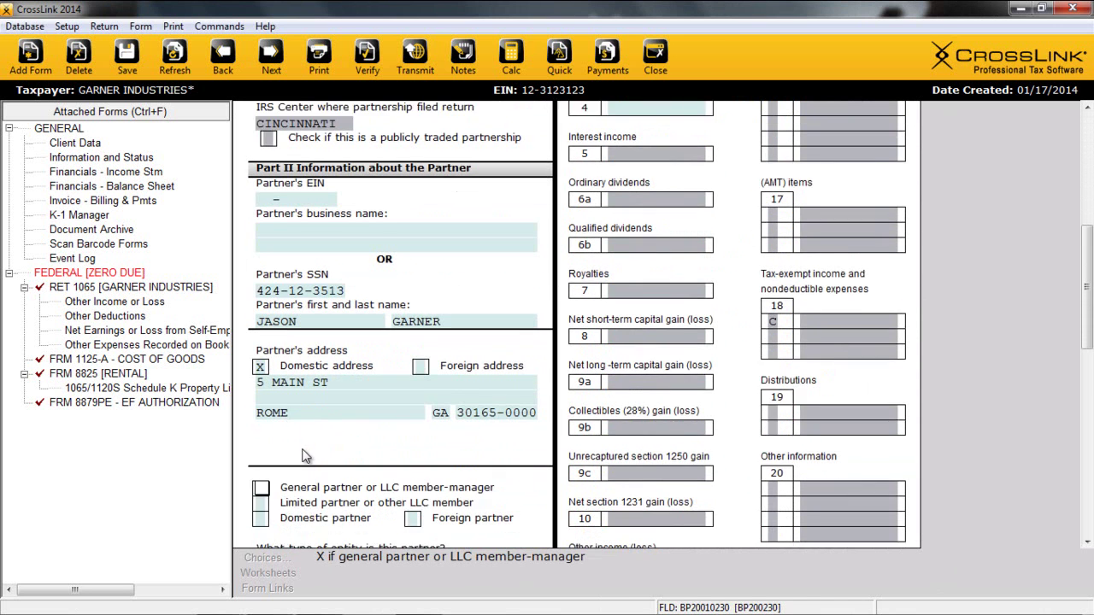
pyautogui.press('Return')
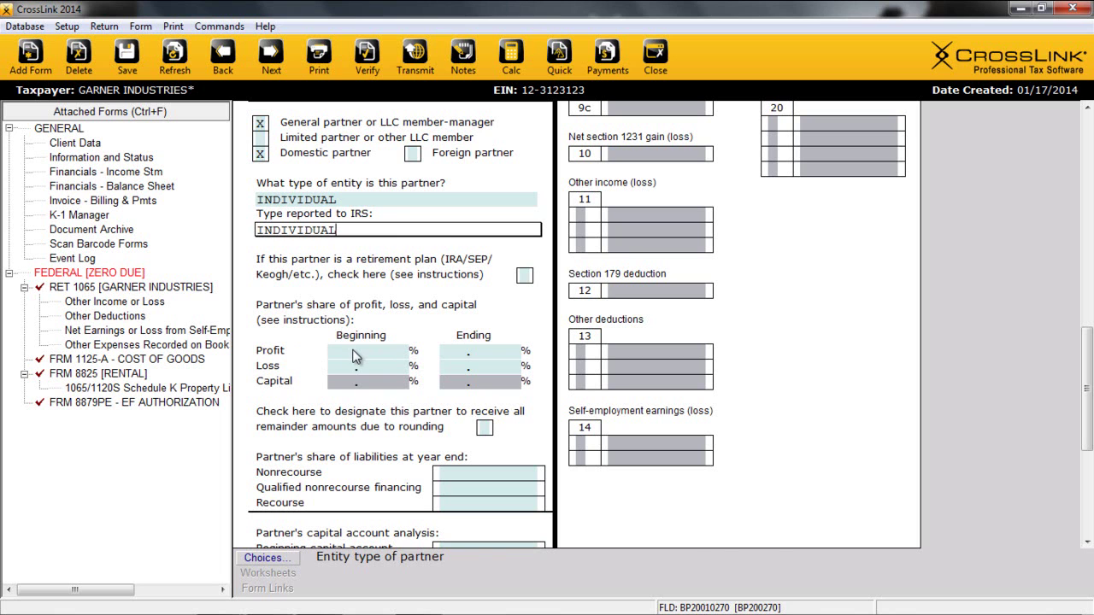
# Set the partner's profit and loss shares to 50% and assign the rounding remainder amounts.
pyautogui.click(360, 352)
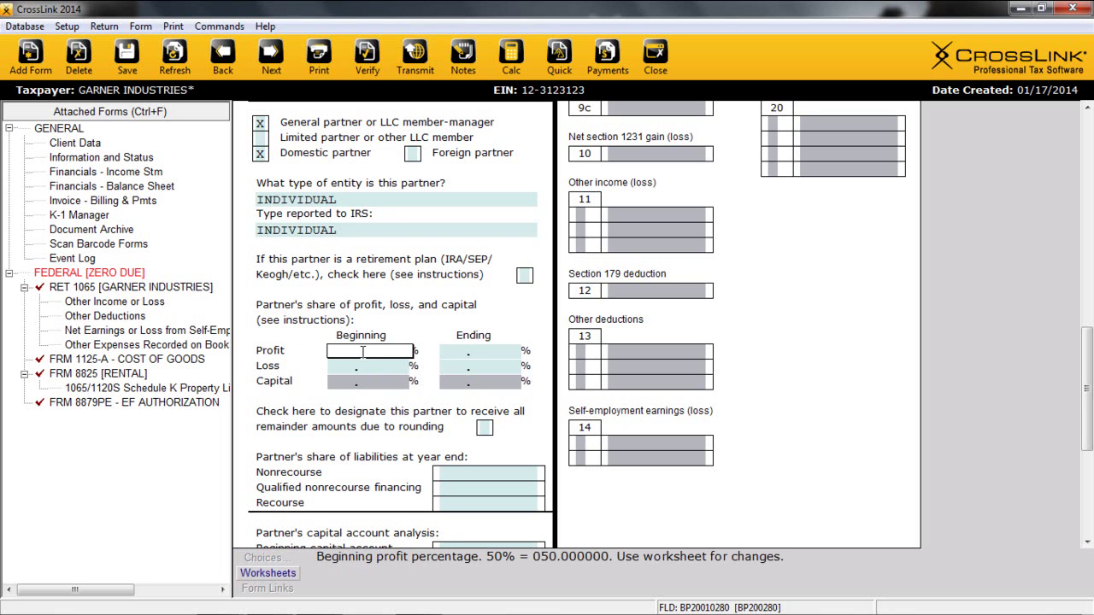
pyautogui.write('50')
pyautogui.press('Return')
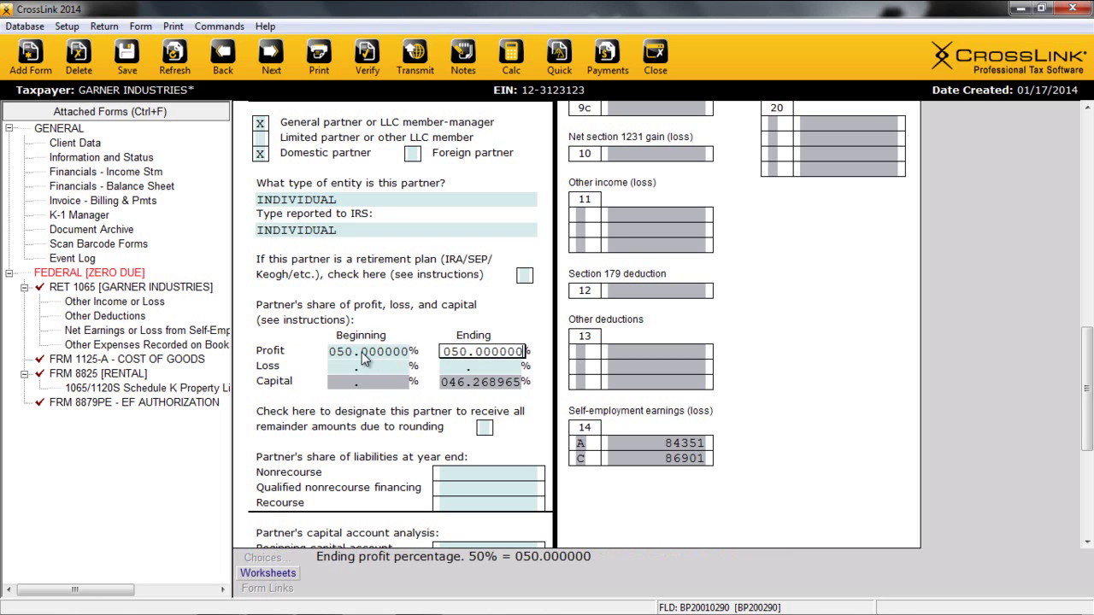
pyautogui.press('Return')
pyautogui.write('50')
pyautogui.press('Return')
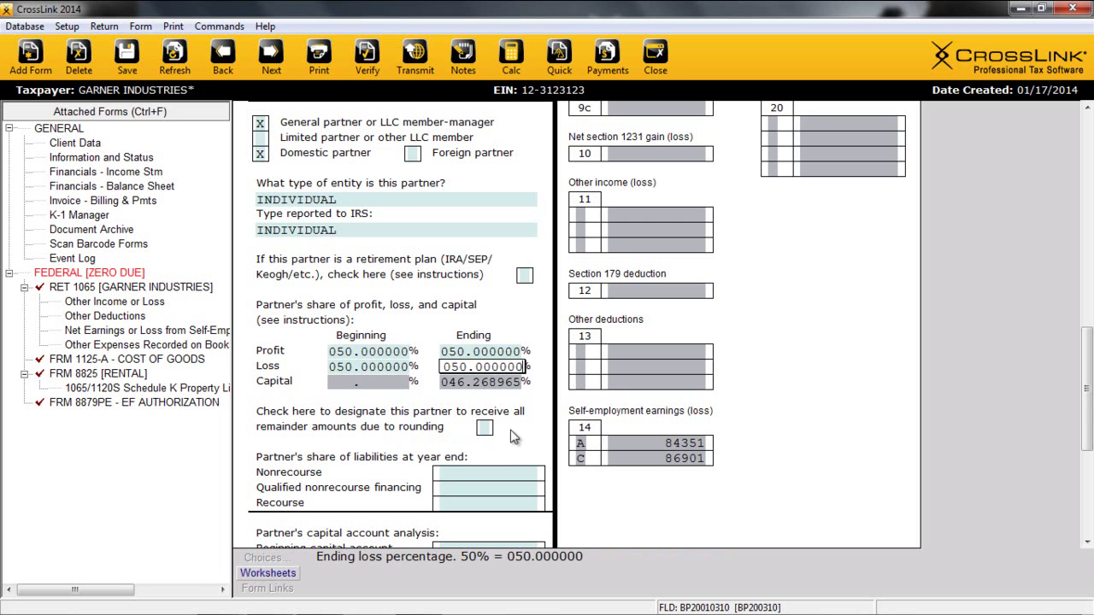
pyautogui.click(485, 427)
pyautogui.scroll(-2, 478, 410)
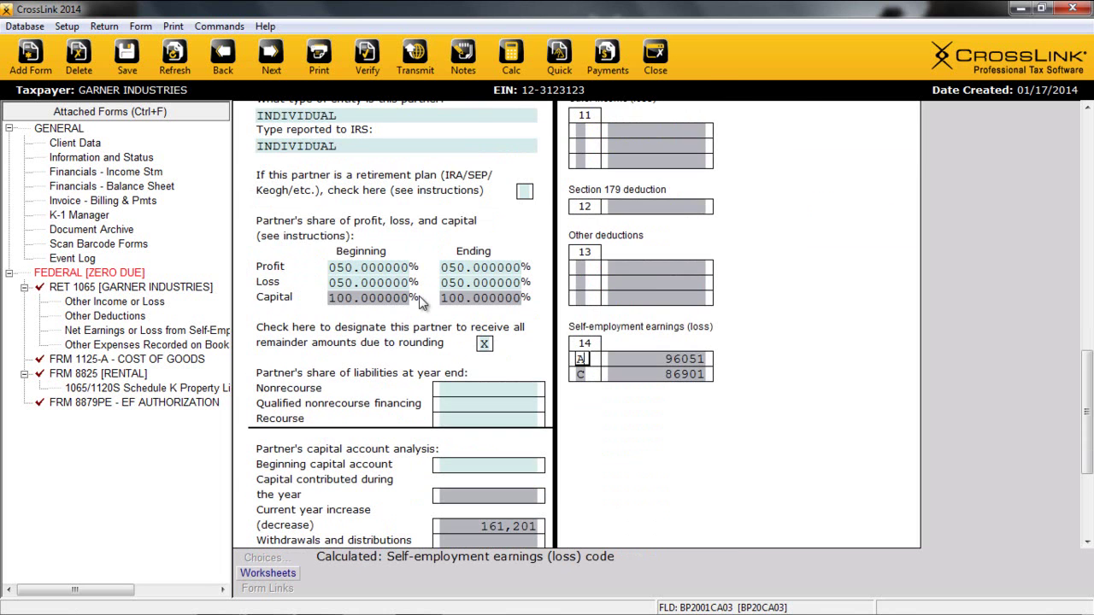
pyautogui.moveTo(1090, 400); pyautogui.dragTo(1090, 205)
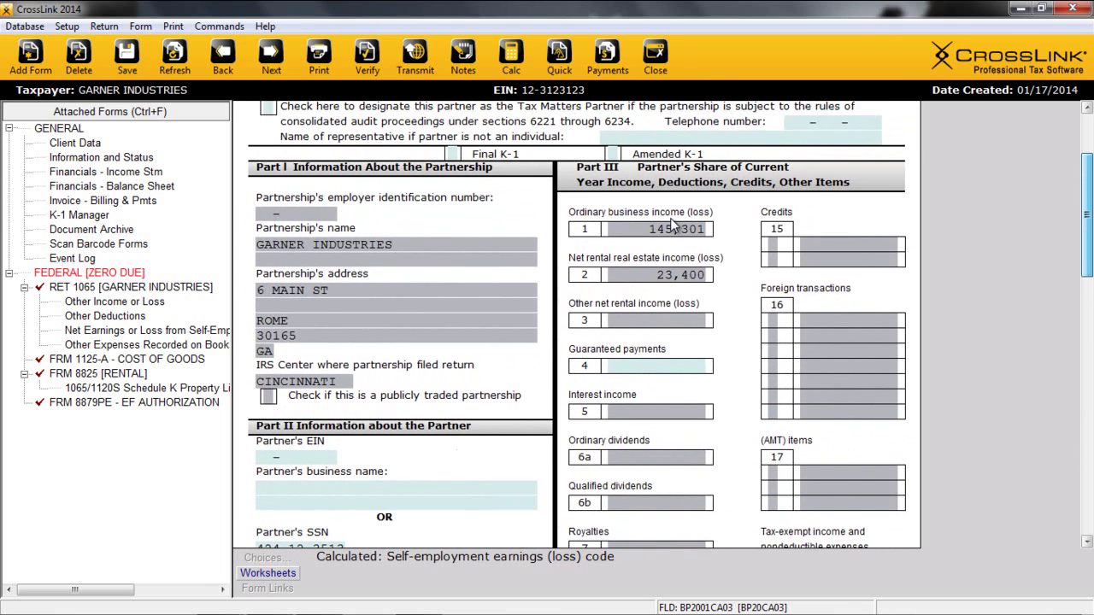
# Add a second partner Schedule K-1 from the K-1 Manager.
pyautogui.click(86, 215)
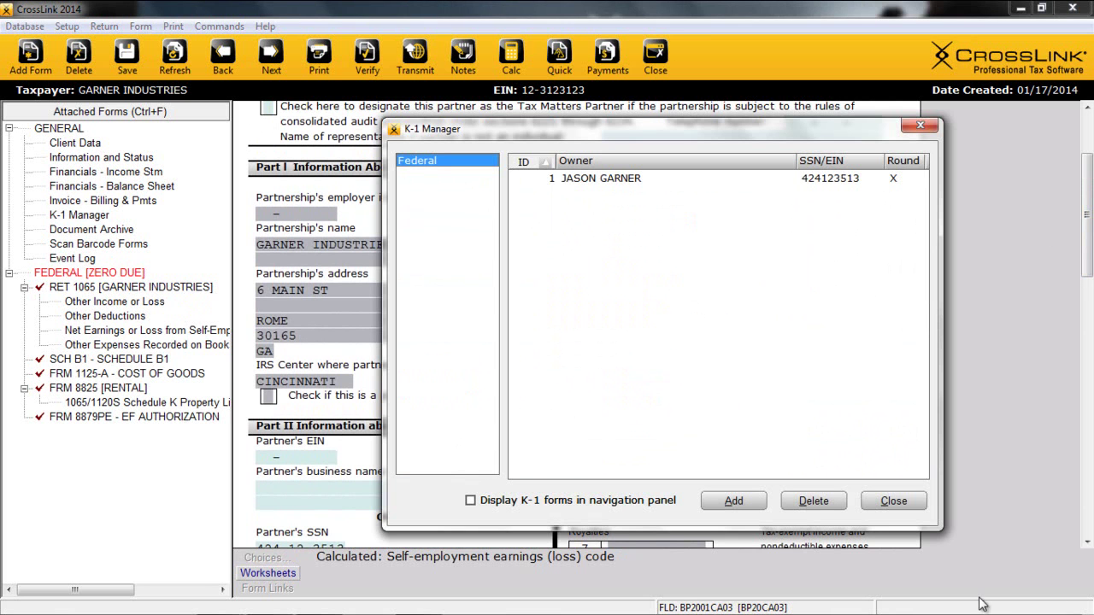
pyautogui.click(736, 504)
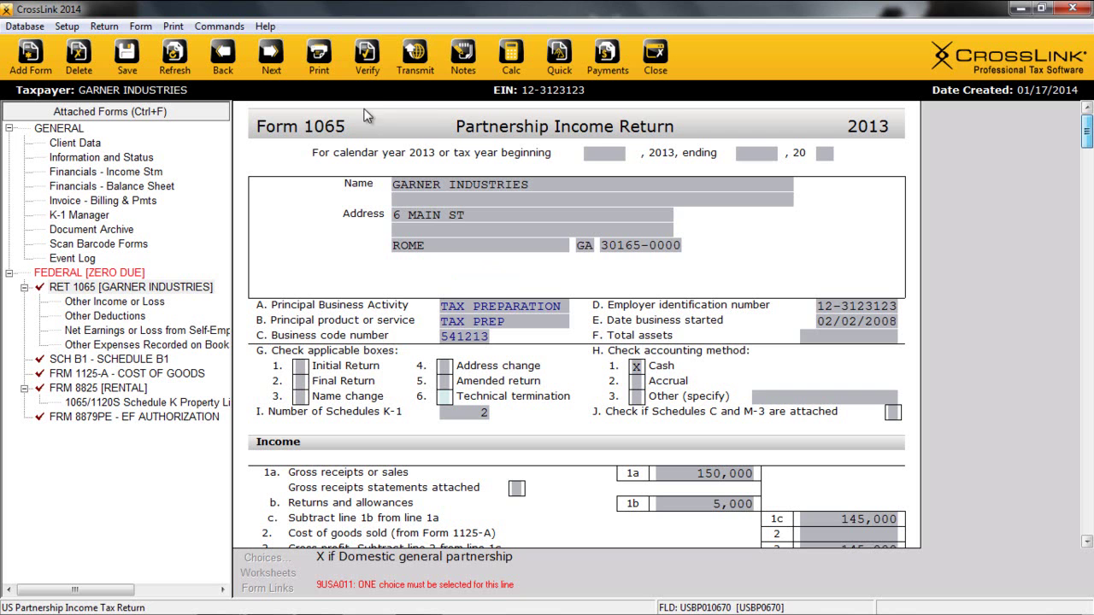
# Verify the return and review the resulting error list.
pyautogui.click(365, 60)
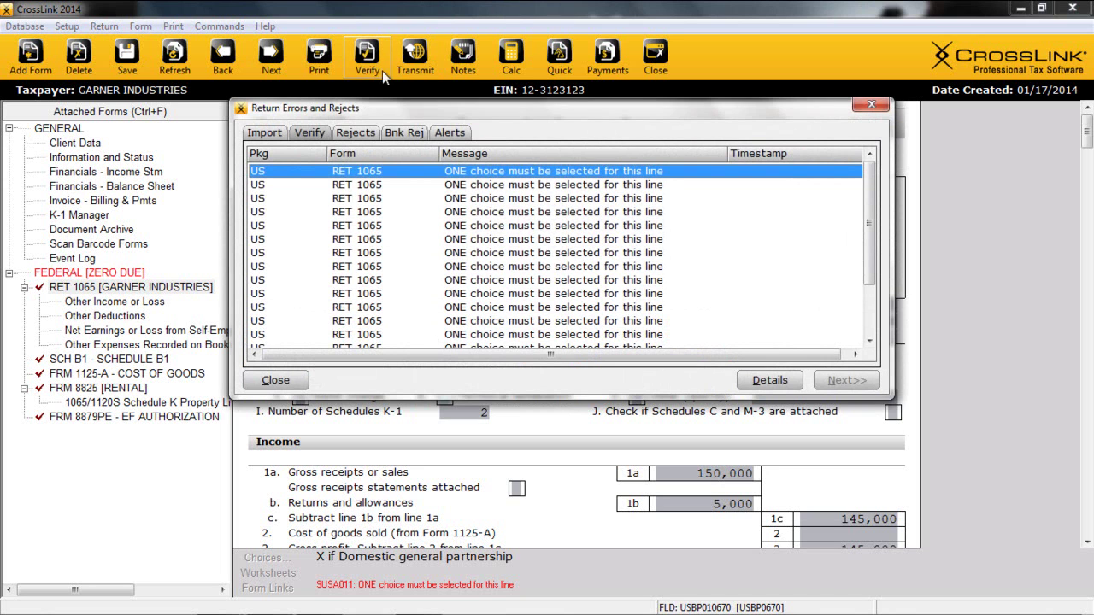
pyautogui.moveTo(868, 222); pyautogui.dragTo(870, 275)
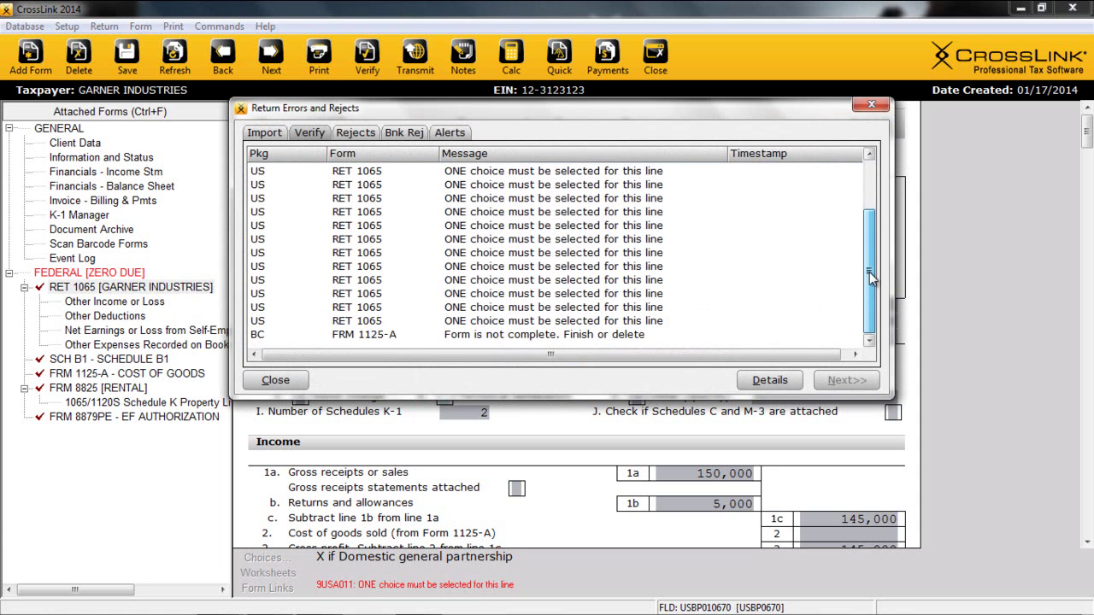
pyautogui.scroll(5, 564, 240)
# Mark Schedule B as a domestic general partnership and redisplay the remaining errors.
pyautogui.doubleClick(545, 178)
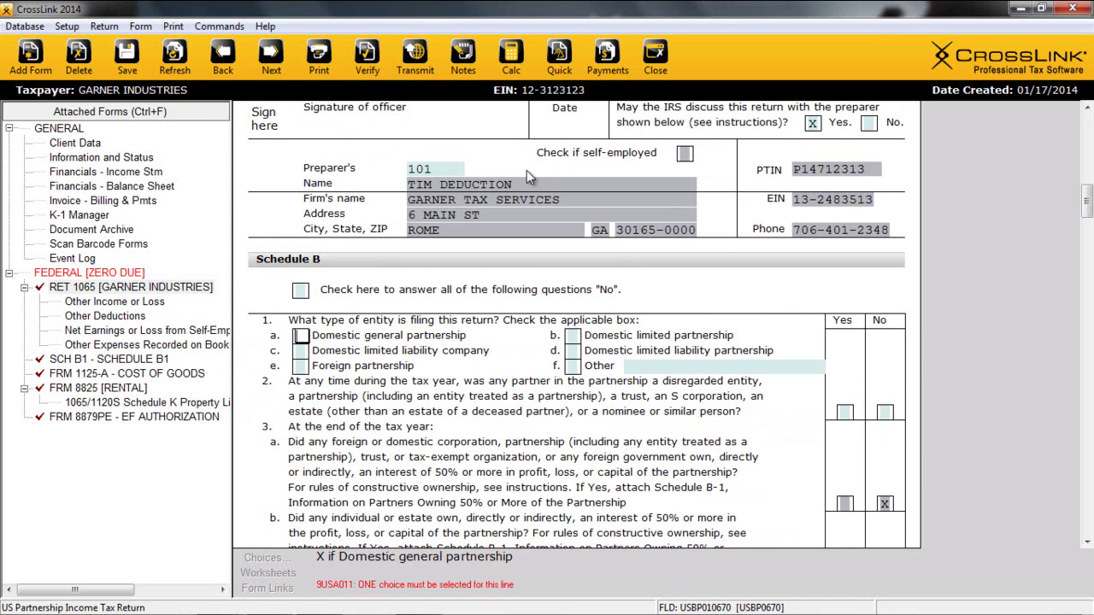
pyautogui.press('x')
pyautogui.press('F8')
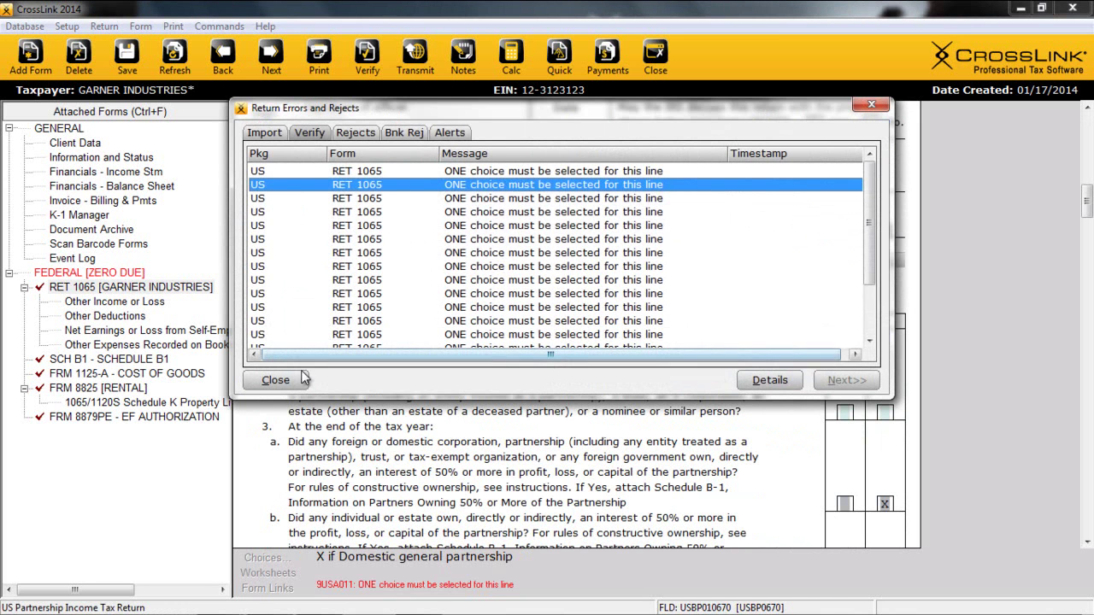
# Answer all Schedule B questions No using the answer-everything-No checkbox.
pyautogui.click(275, 380)
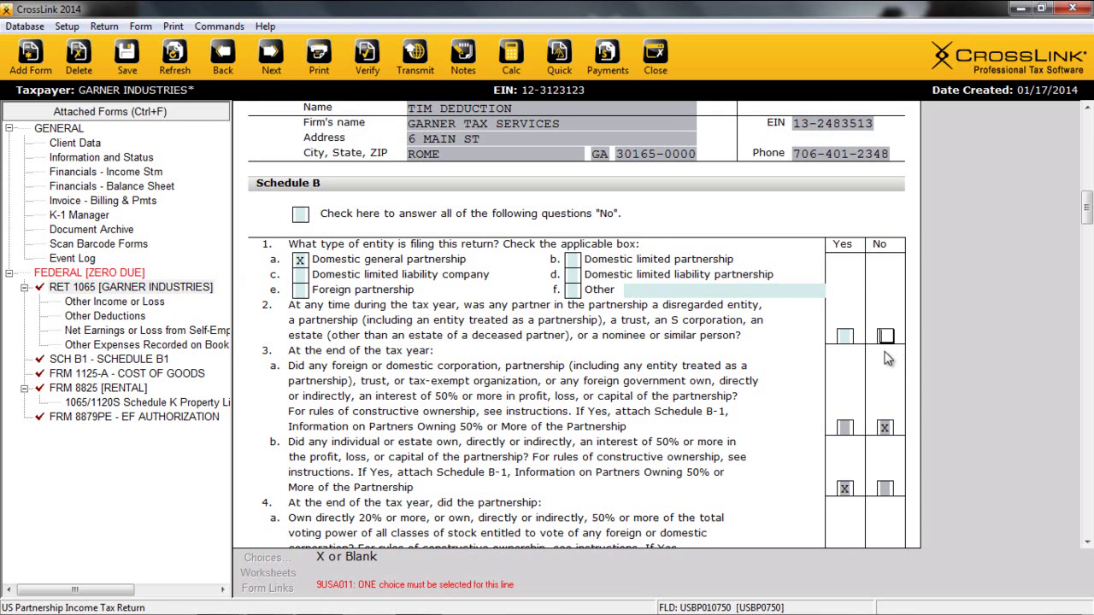
pyautogui.hotkey('ctrl', 'Home')
pyautogui.write('x')
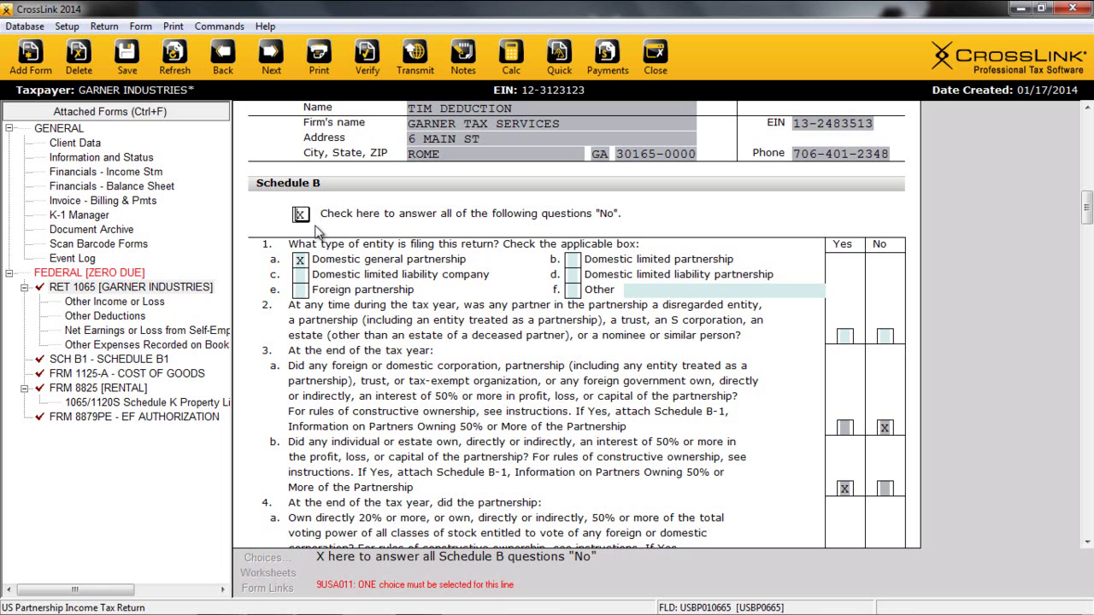
pyautogui.press('Return')
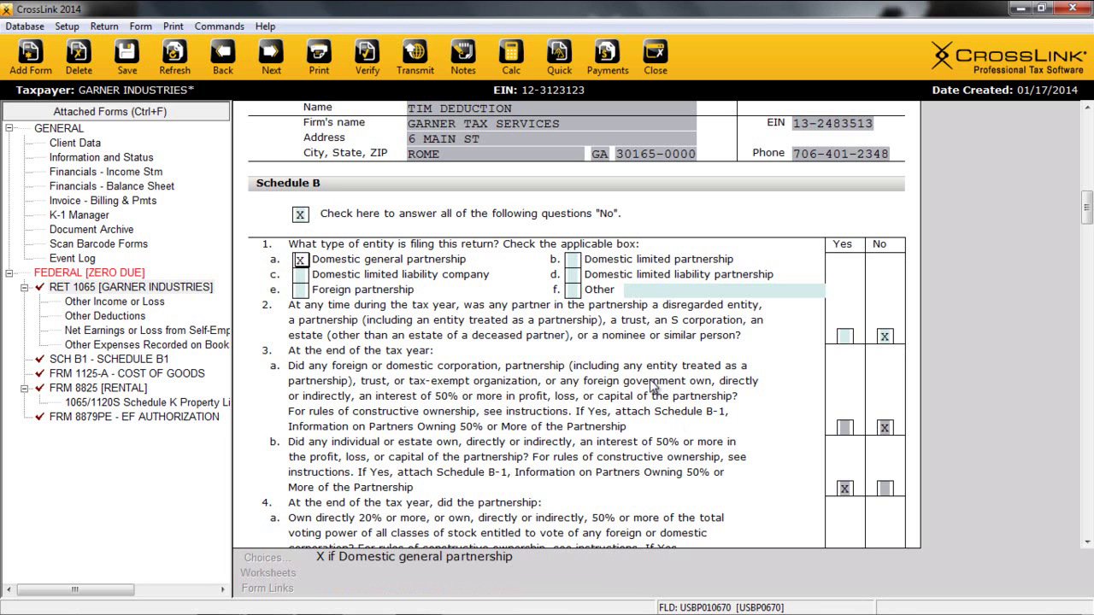
# Re-verify the return, confirming no errors or rejects remain.
pyautogui.moveTo(1087, 207); pyautogui.dragTo(1088, 216)
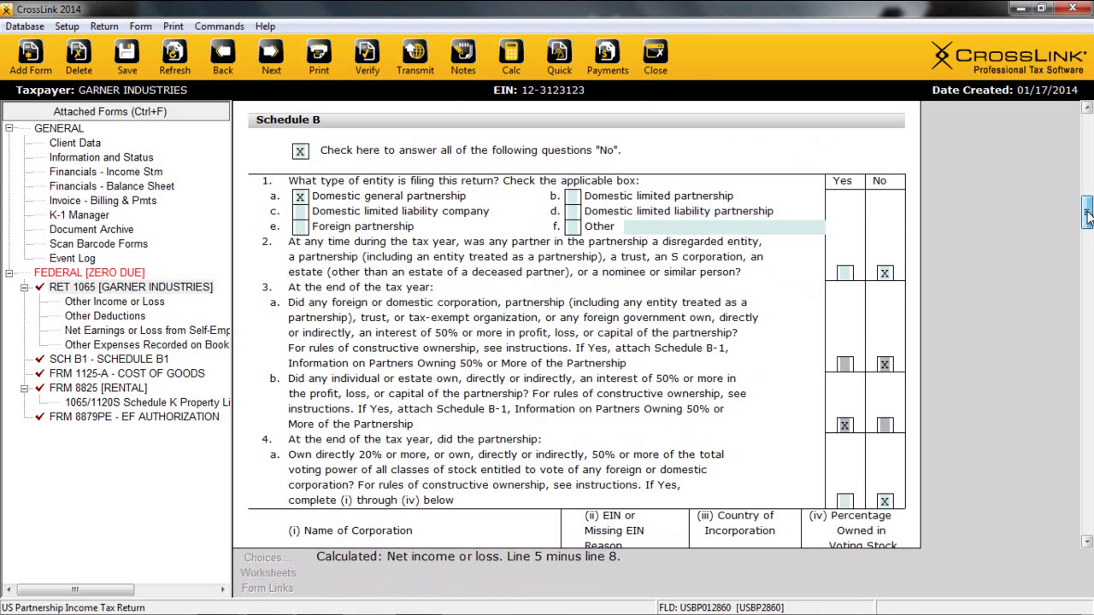
pyautogui.click(365, 61)
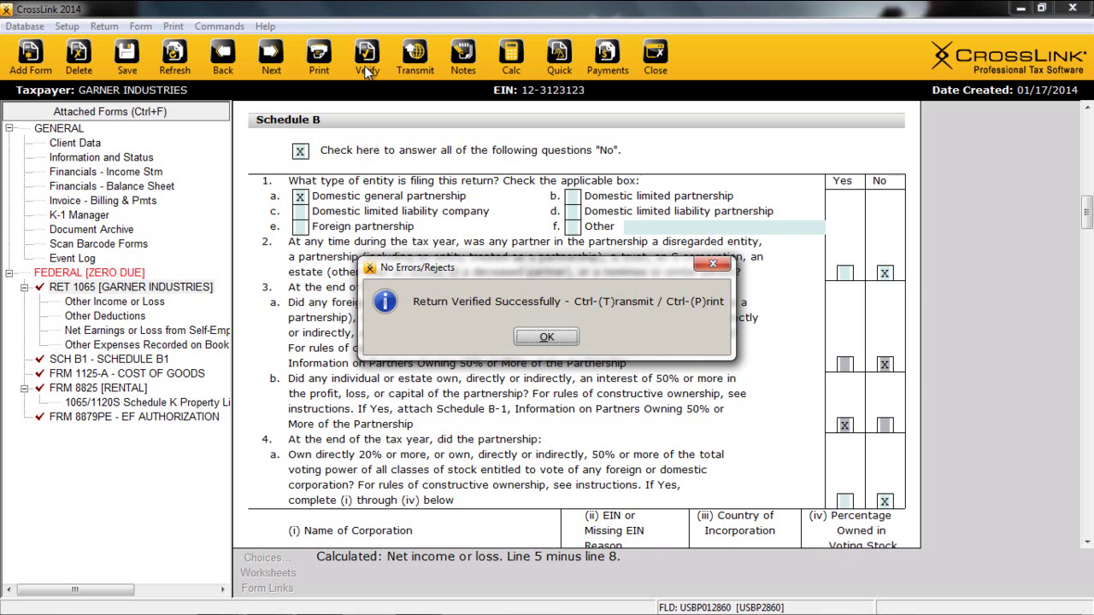
pyautogui.press('Return')
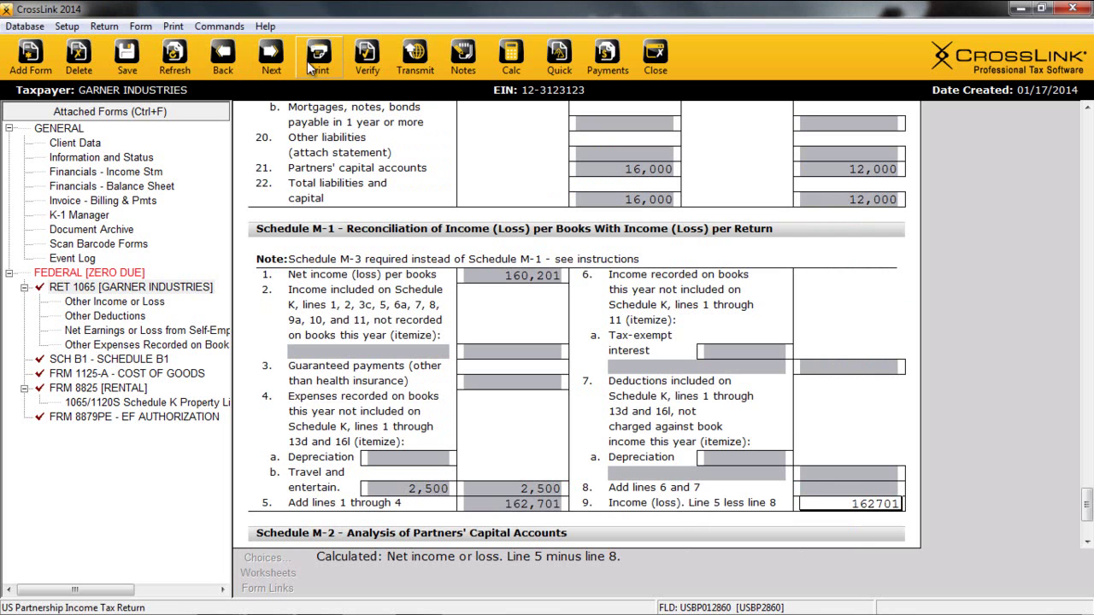
# Print the final return from the Print Final Return dialog.
pyautogui.click(310, 62)
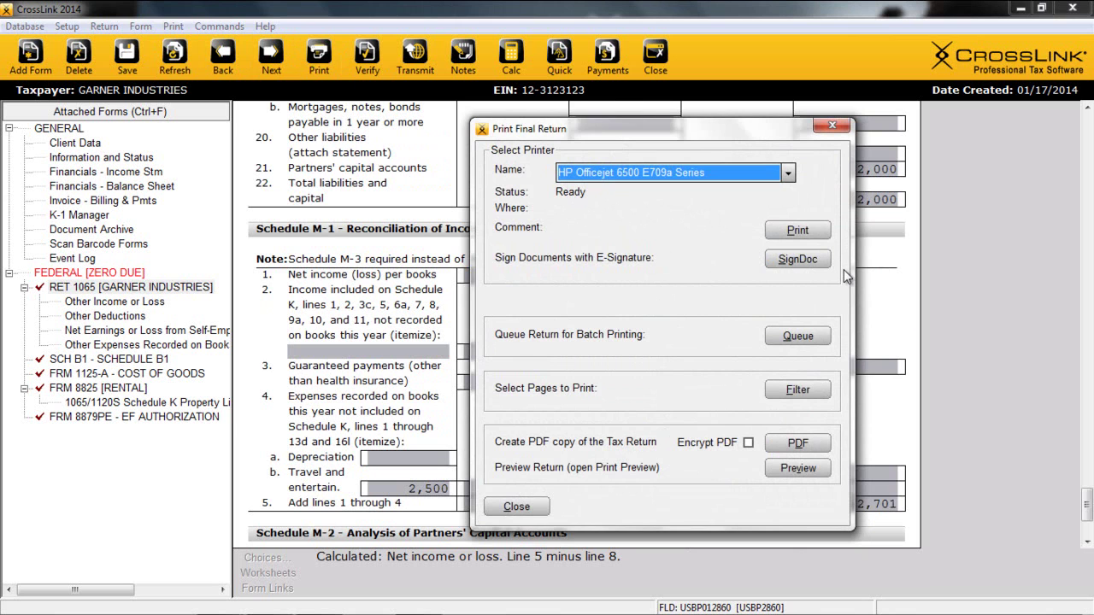
pyautogui.click(77, 231)
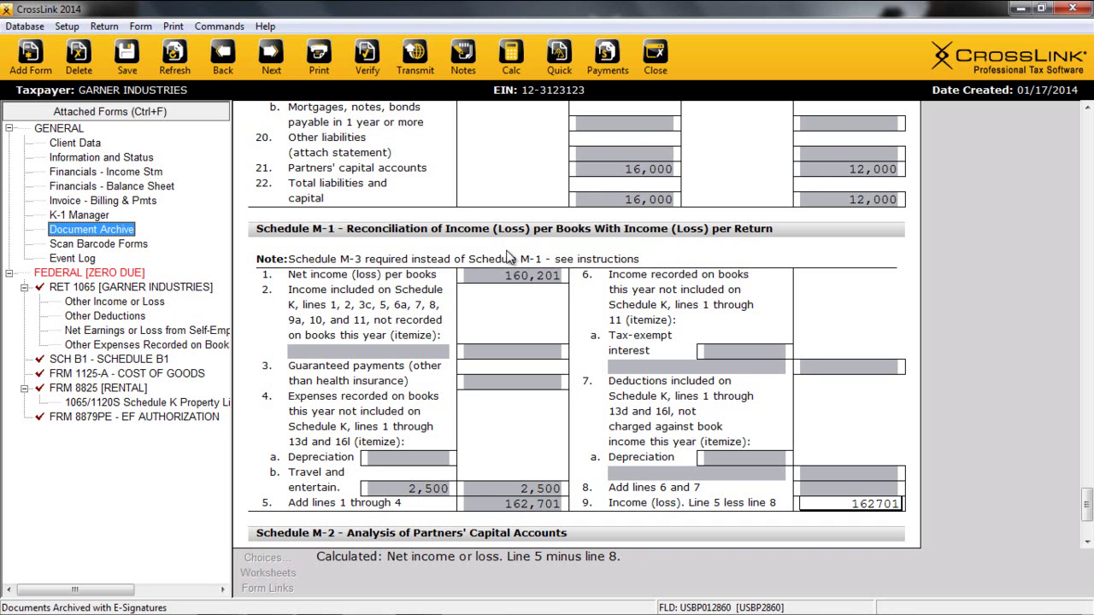
# Queue the GARNER INDUSTRIES federal 1065 return for transmission.
pyautogui.click(409, 68)
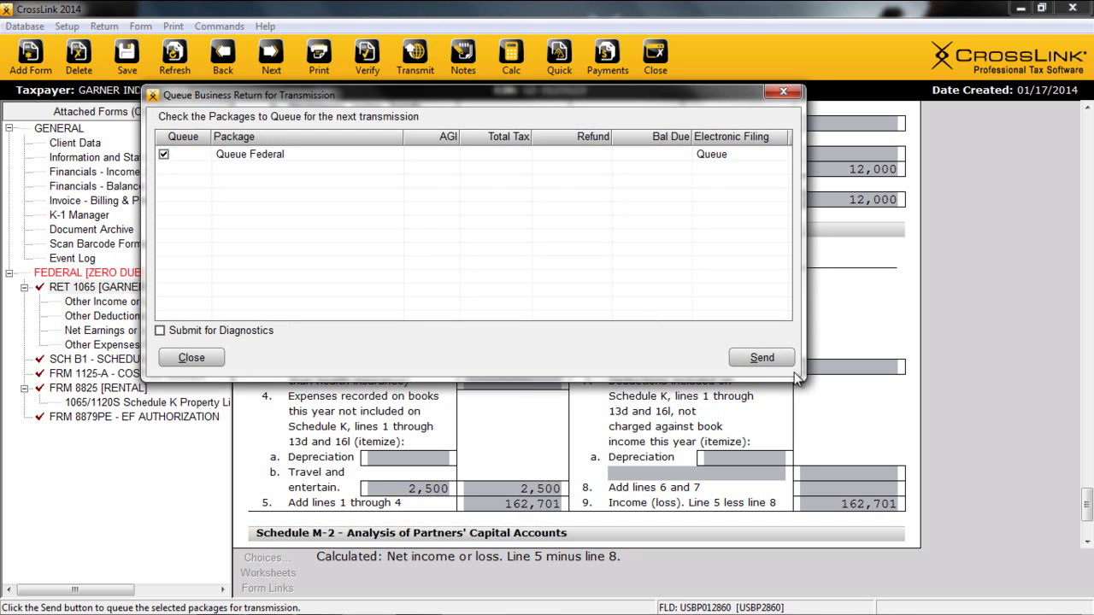
pyautogui.click(772, 362)
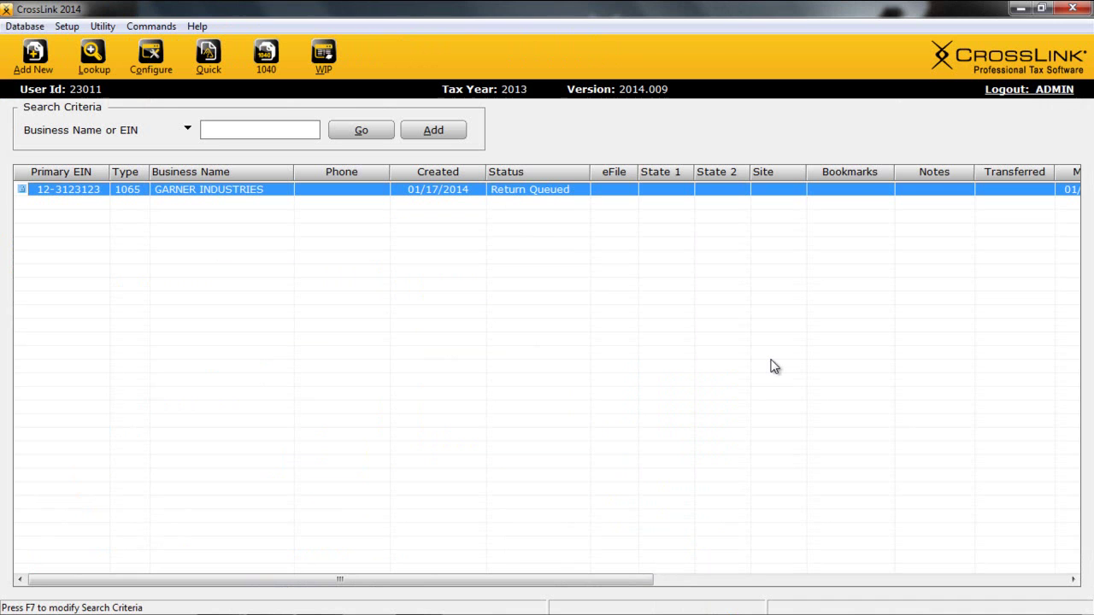
# Show the Work In Progress Summary with 4 returns awaiting transmission to Central Site.
pyautogui.click(306, 72)
pyautogui.click(161, 210)
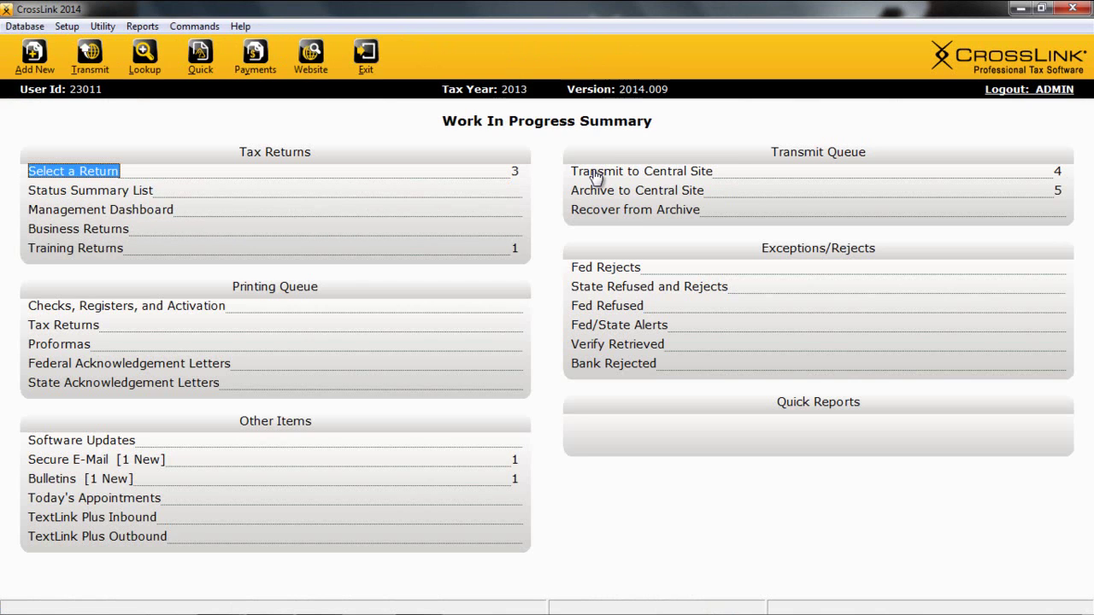